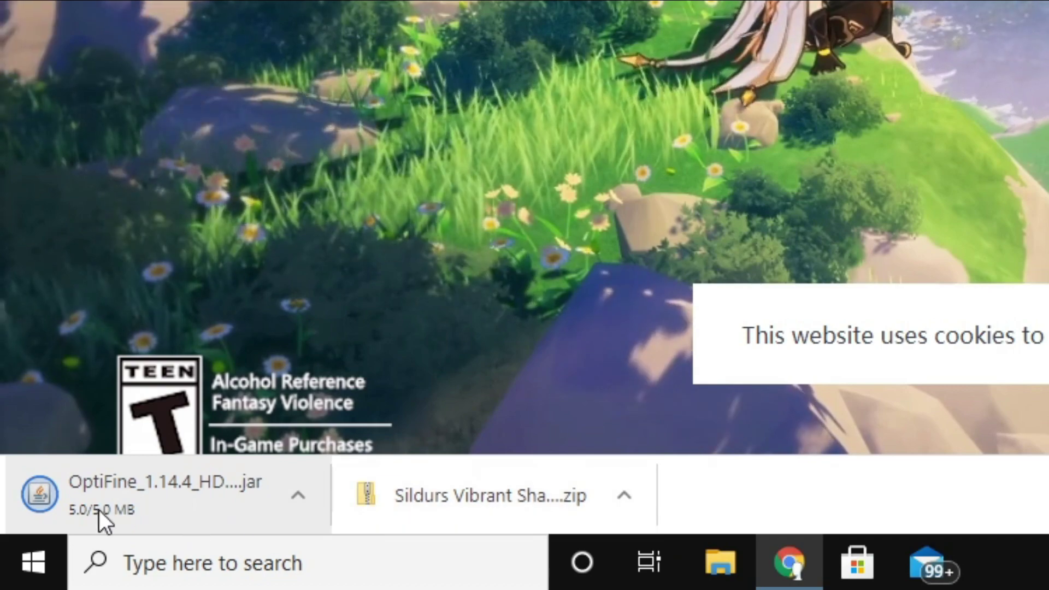
- Show the downloaded OptiFine 1.14.4 JAR in its folder and try to install it into the default .minecraft folder
{"action": "left_click", "coordinate": [296, 501]}
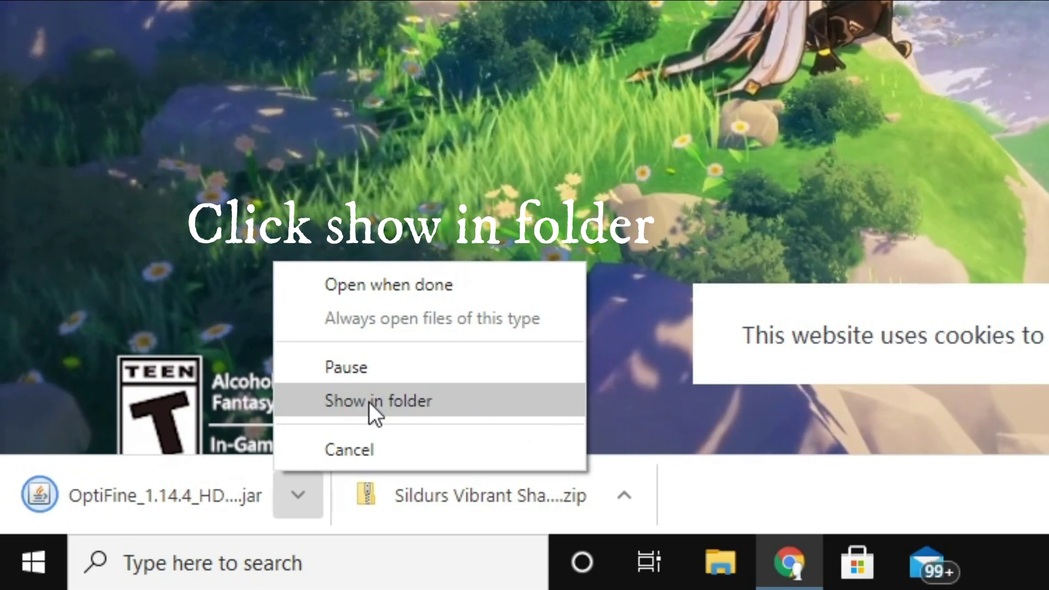
{"action": "left_click", "coordinate": [369, 402]}
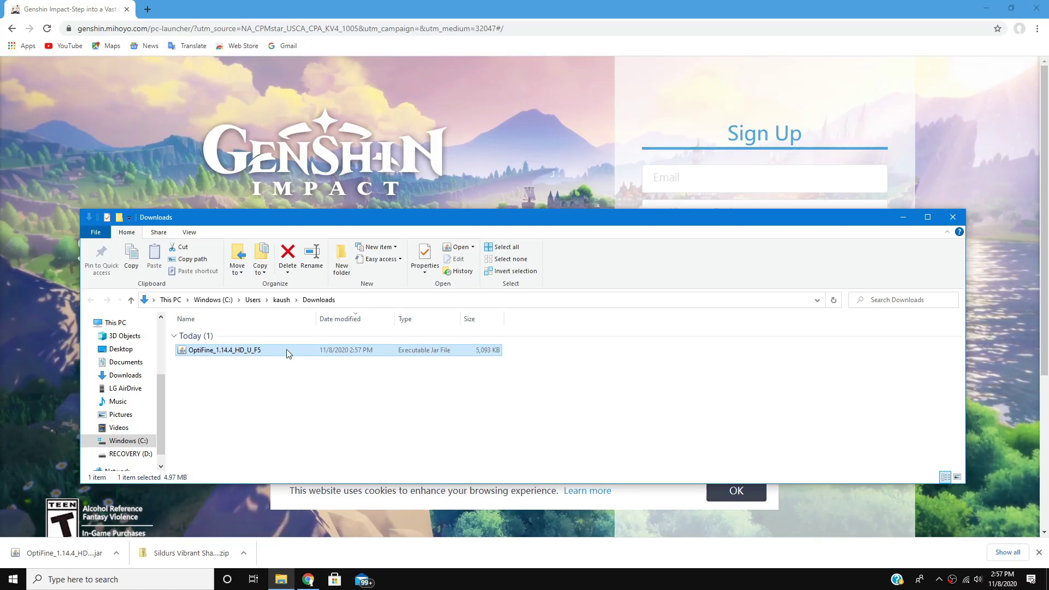
{"action": "double_click", "coordinate": [247, 352]}
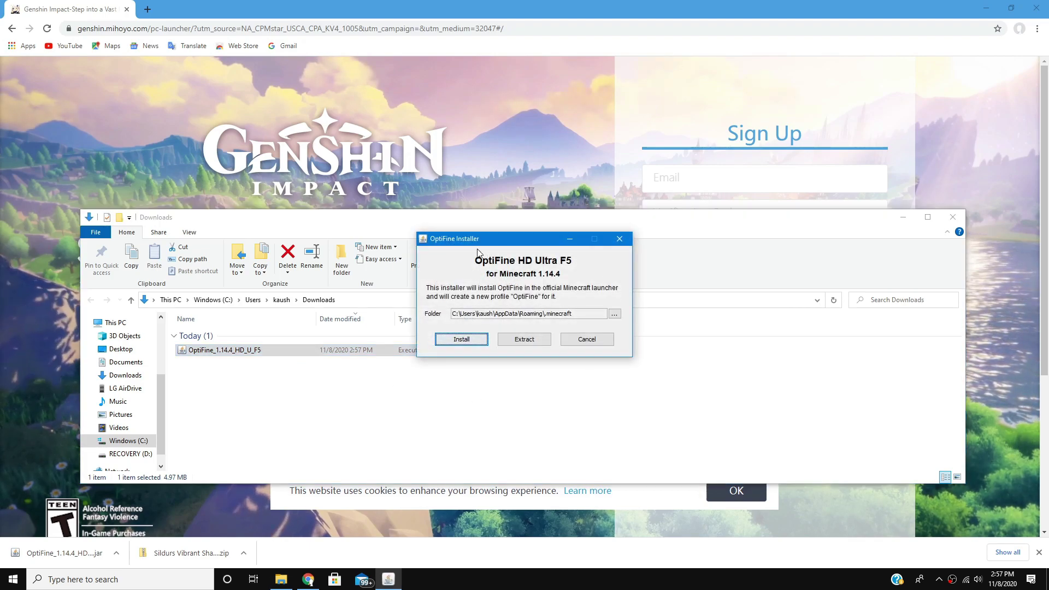
{"action": "left_click", "coordinate": [452, 340]}
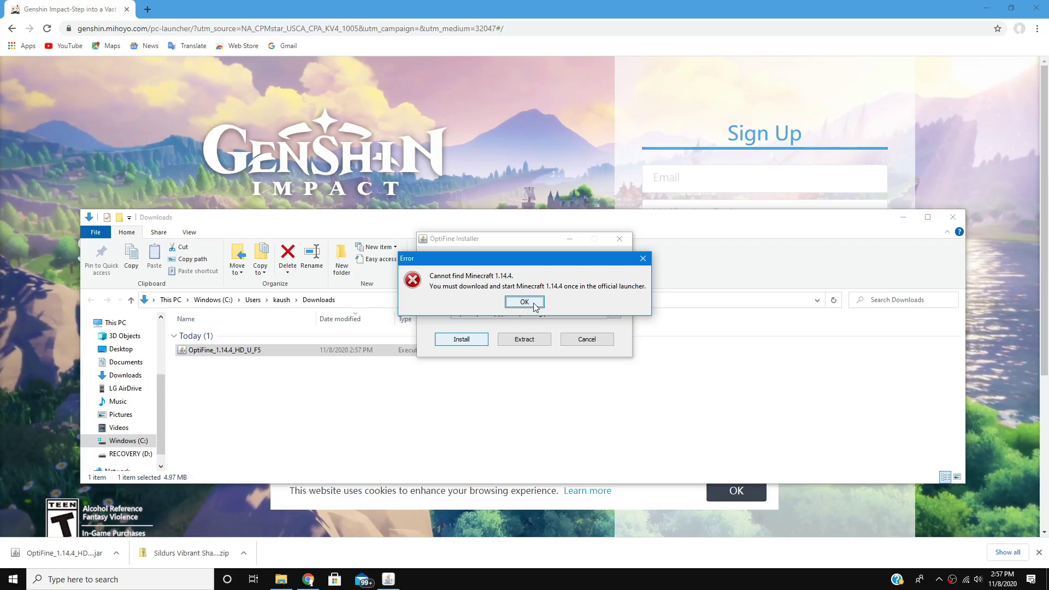
{"action": "left_click", "coordinate": [530, 304]}
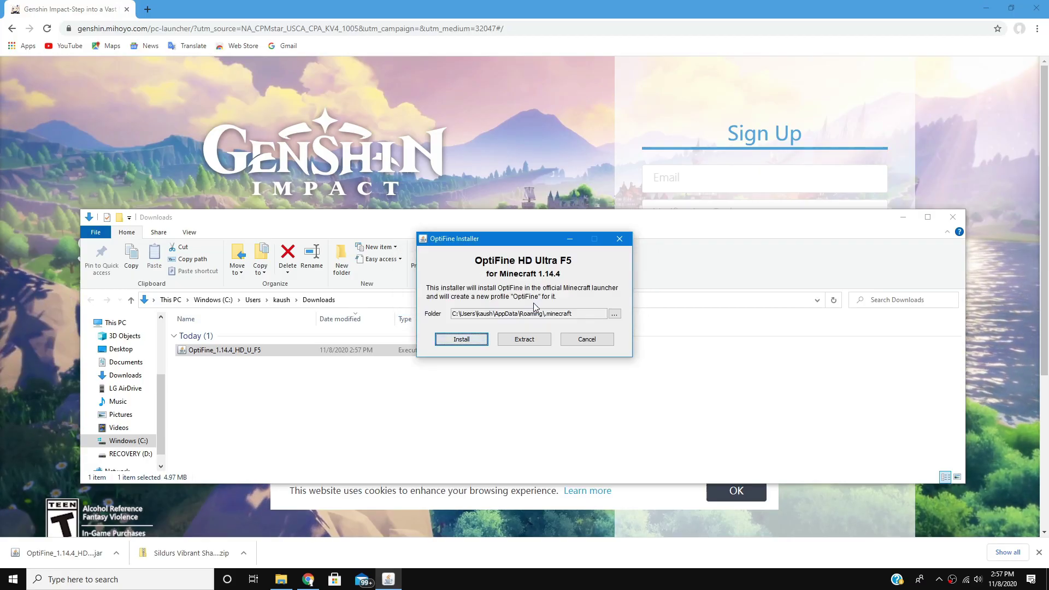
{"action": "left_click", "coordinate": [619, 239]}
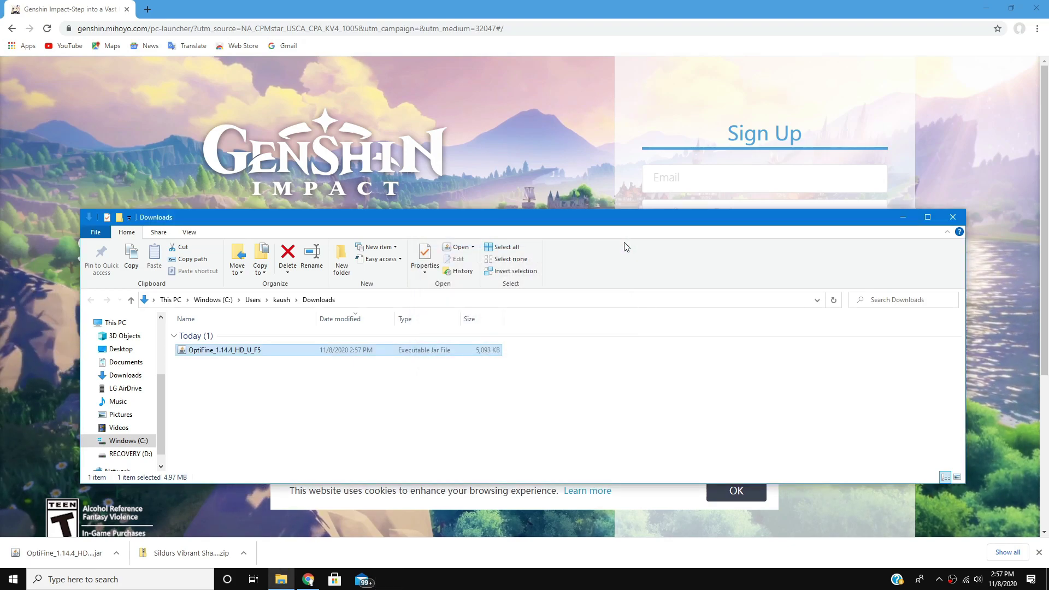
- Minimize the browser and Downloads windows, and open the Minecraft Launcher from the desktop
{"action": "left_click", "coordinate": [987, 8]}
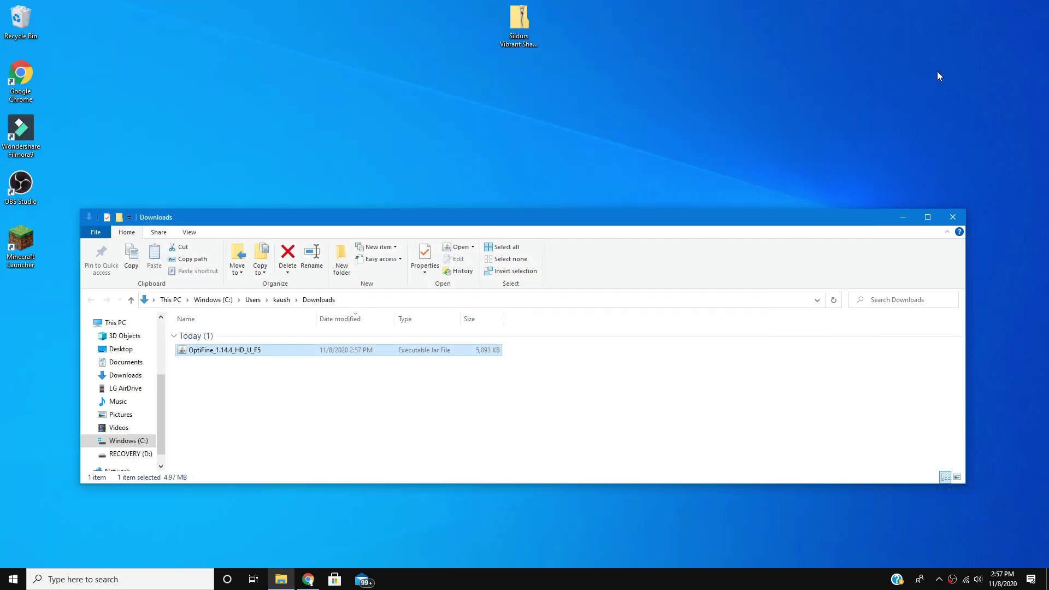
{"action": "left_click", "coordinate": [897, 221]}
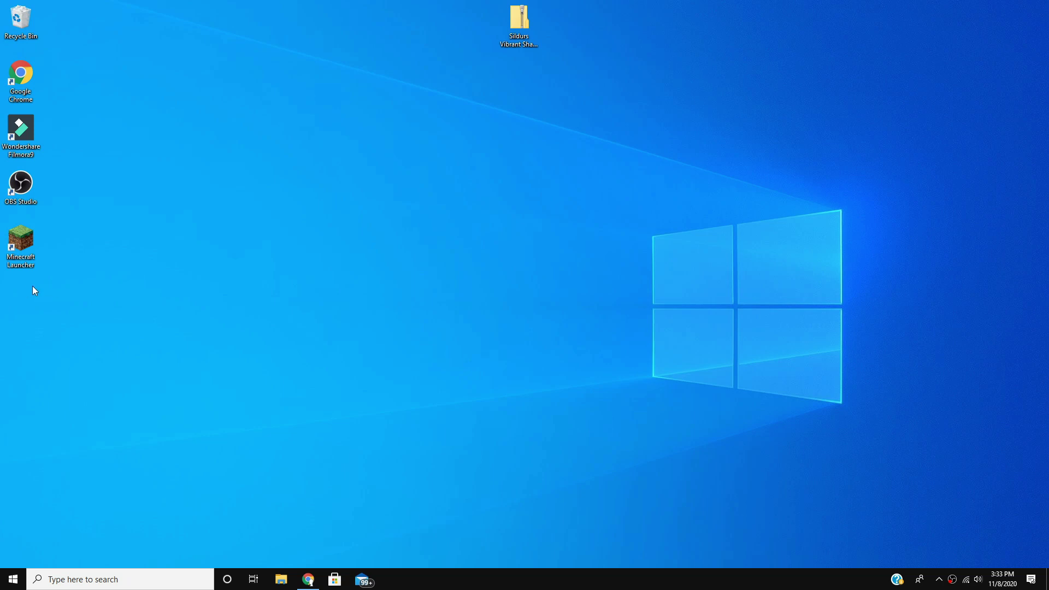
{"action": "double_click", "coordinate": [30, 250]}
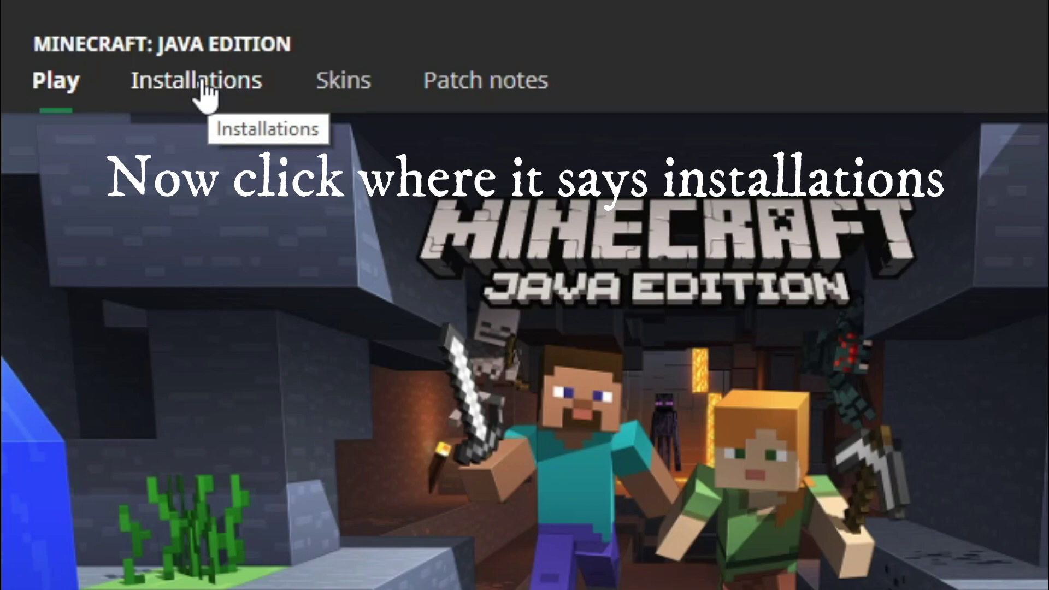
- Create a new Minecraft Java Edition installation named Test with version release 1.14.4
{"action": "left_click", "coordinate": [203, 91]}
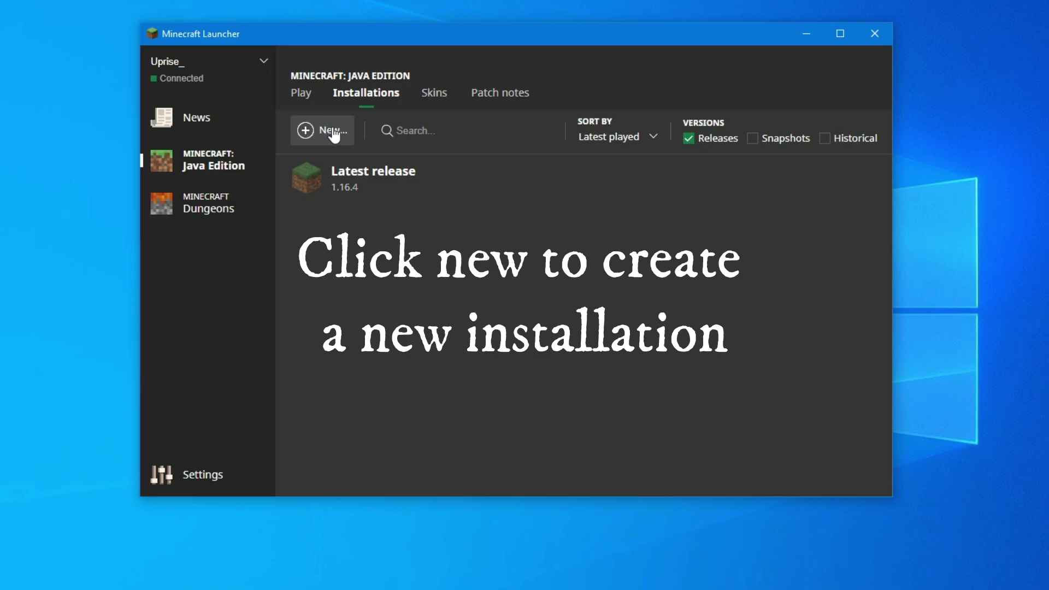
{"action": "left_click", "coordinate": [334, 131]}
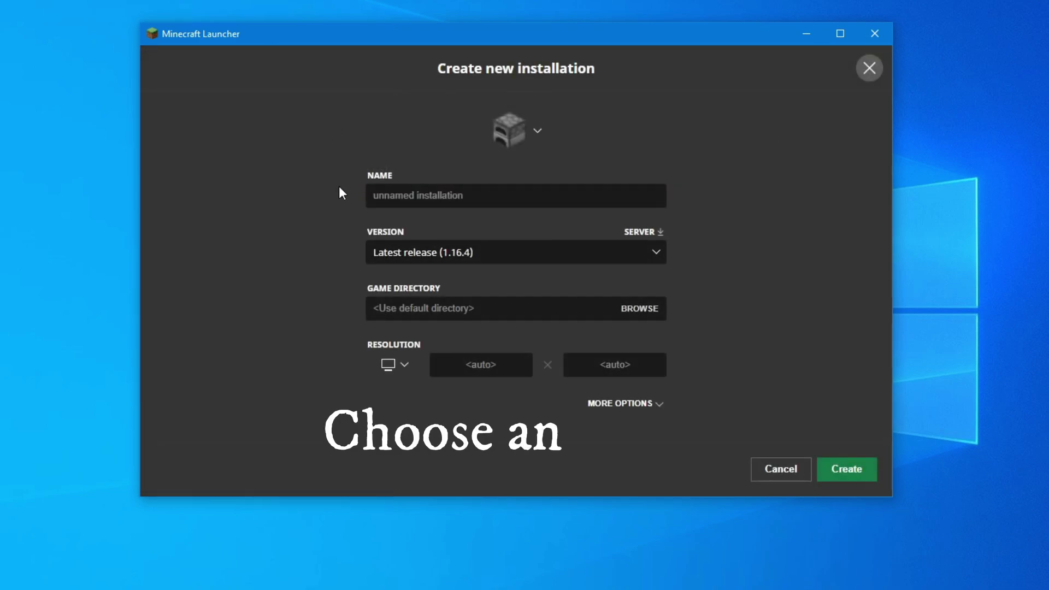
{"action": "left_click", "coordinate": [428, 202]}
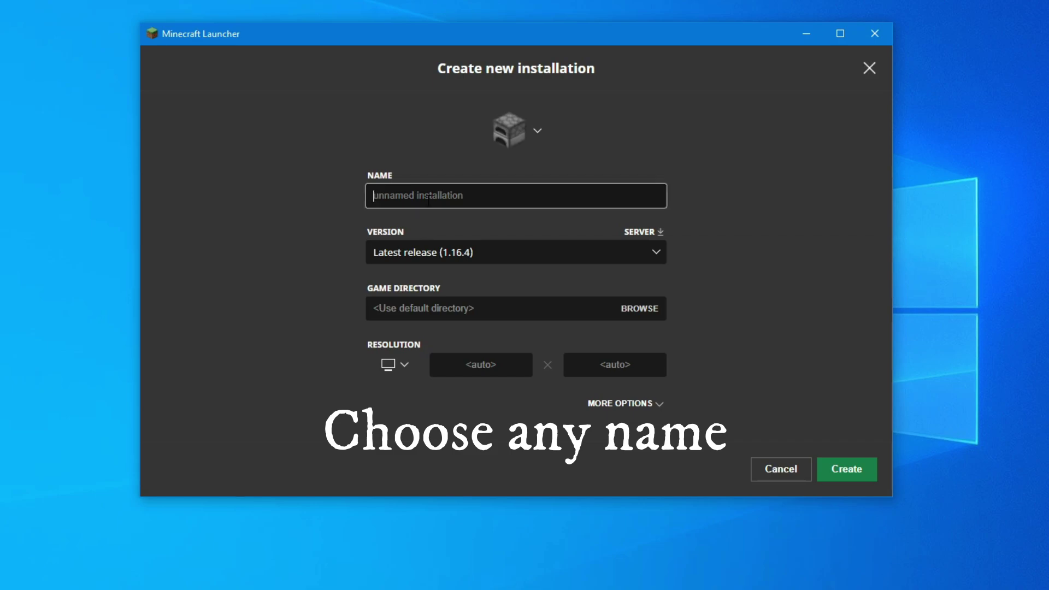
{"action": "type", "text": "Test"}
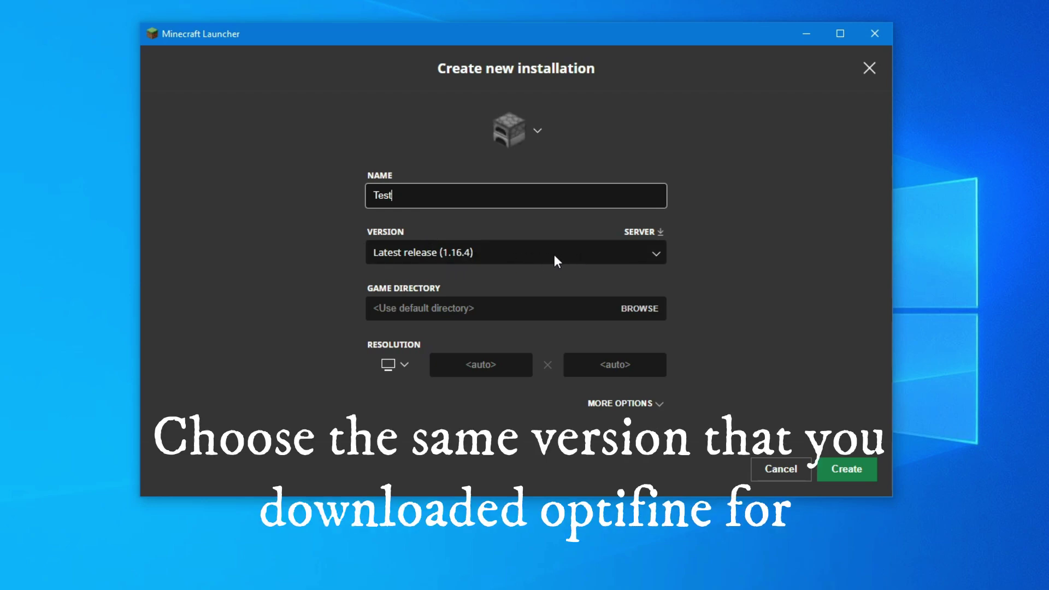
{"action": "left_click", "coordinate": [498, 256]}
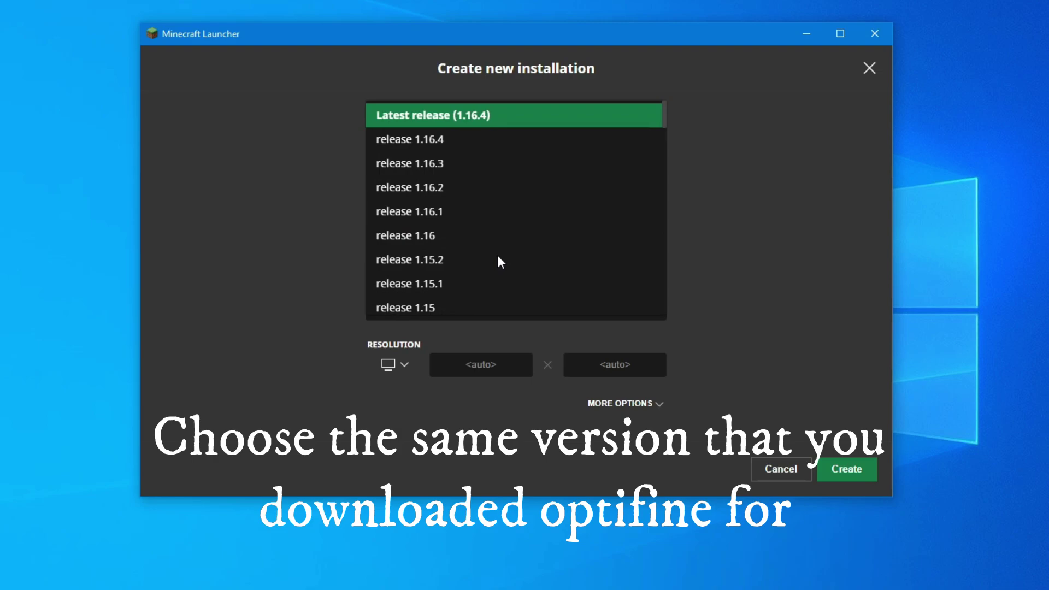
{"action": "scroll", "coordinate": [498, 258], "scroll_direction": "down", "scroll_amount": 4}
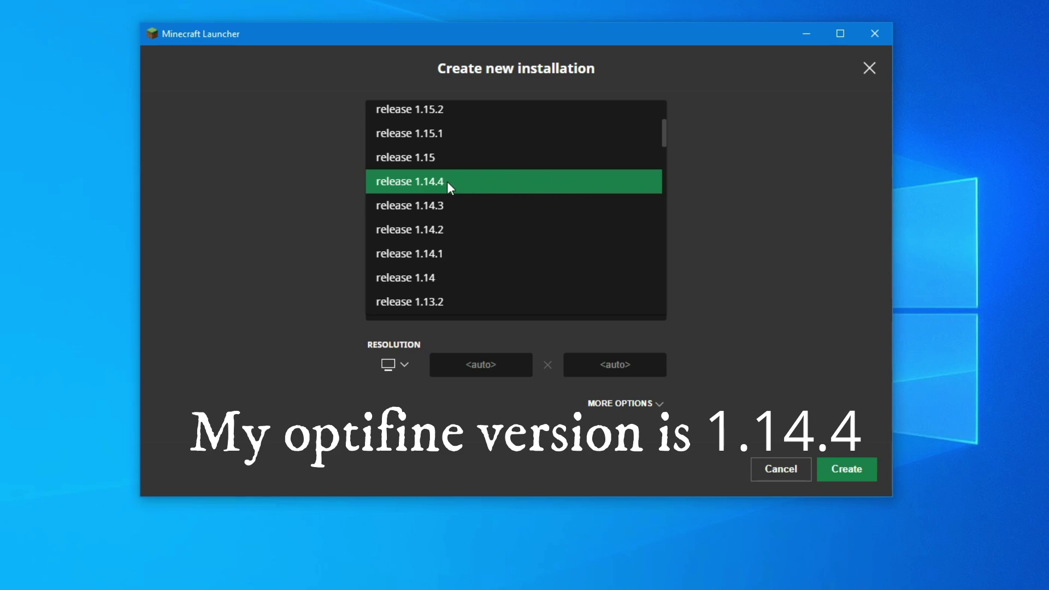
{"action": "left_click", "coordinate": [554, 179]}
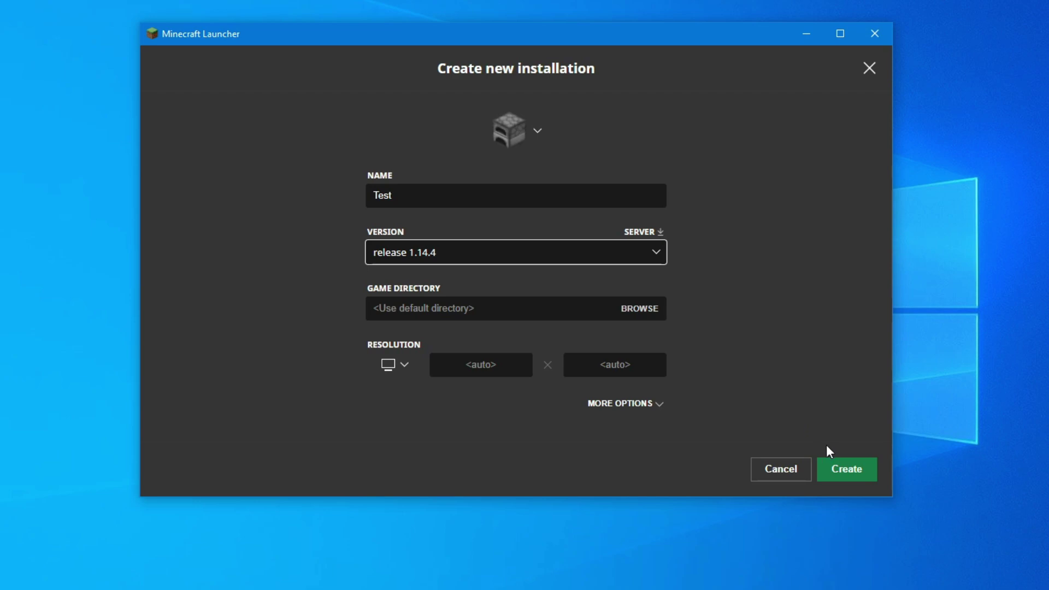
{"action": "left_click", "coordinate": [858, 472]}
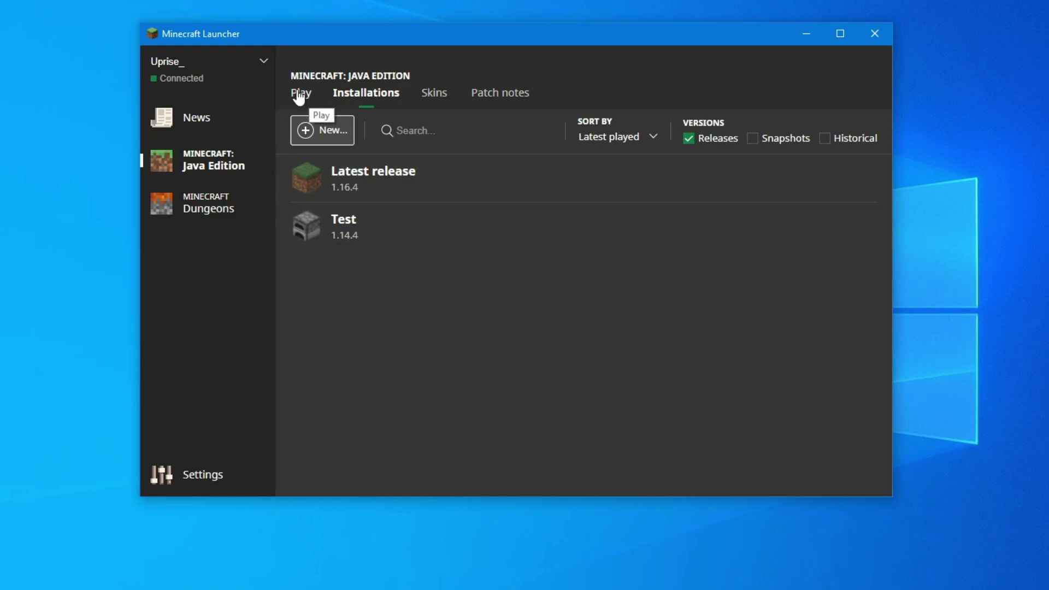
- Start the game once with the Test 1.14.4 installation and close it when the title screen has loaded
{"action": "left_click", "coordinate": [310, 98]}
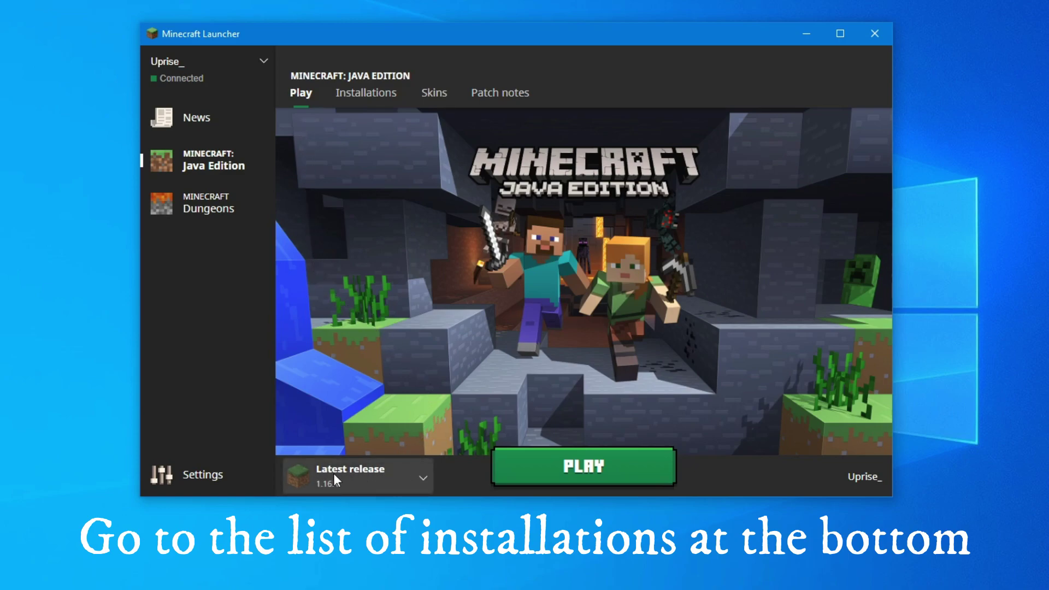
{"action": "left_click", "coordinate": [397, 476]}
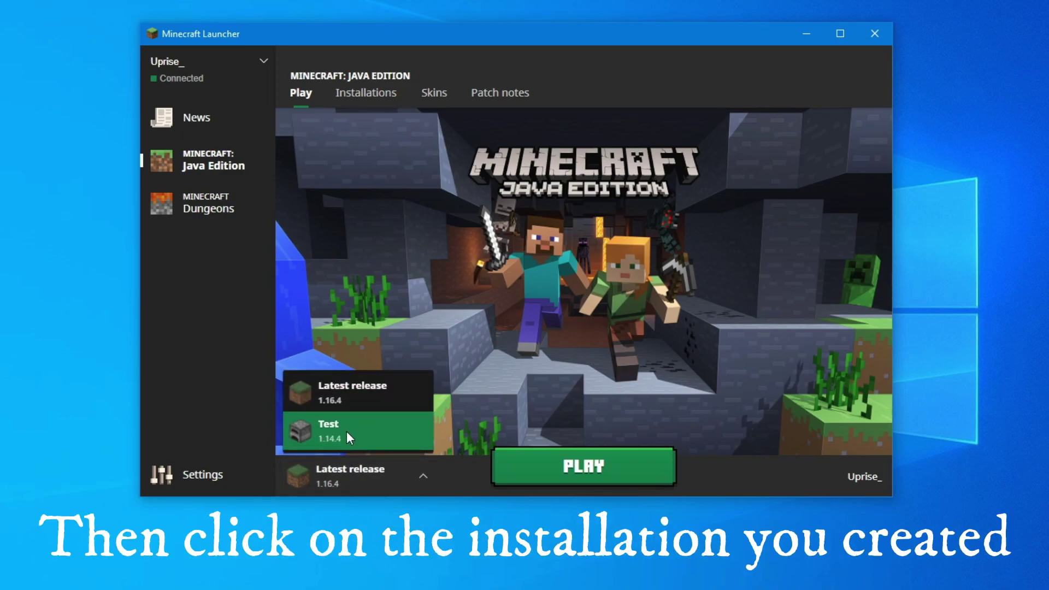
{"action": "left_click", "coordinate": [382, 434]}
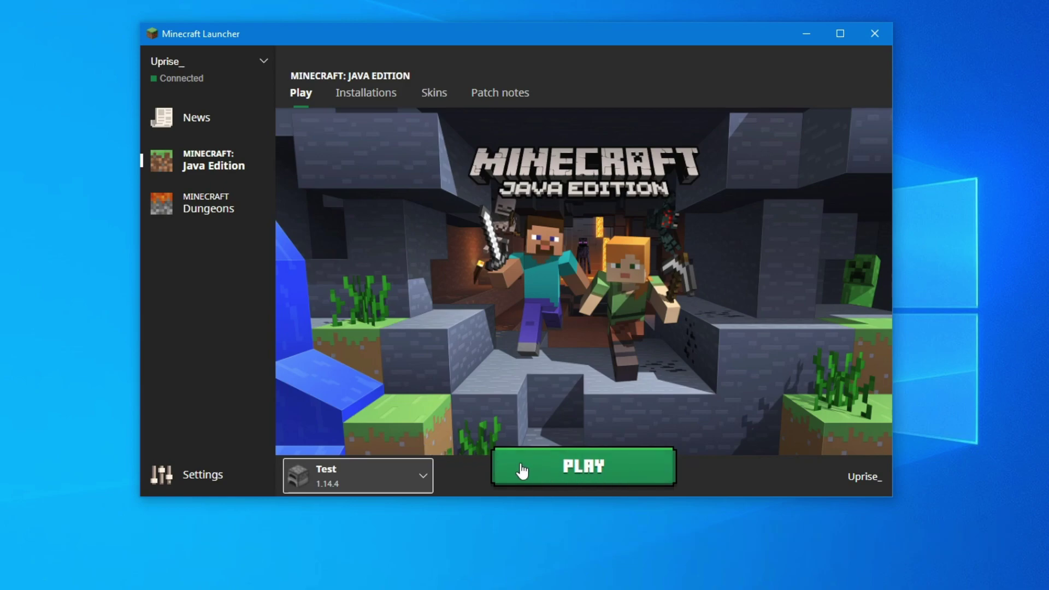
{"action": "left_click", "coordinate": [638, 469]}
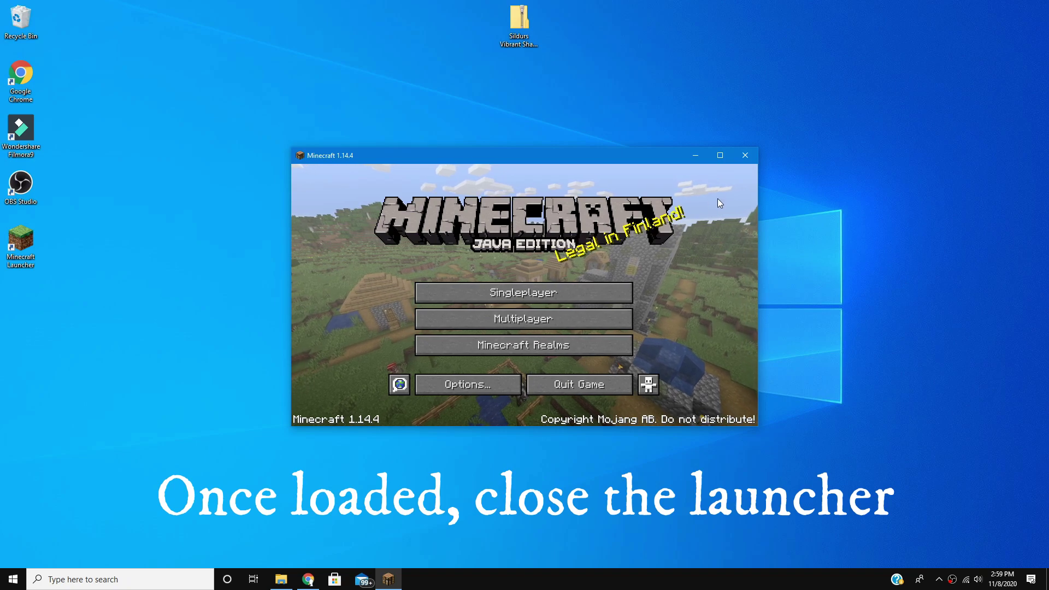
{"action": "left_click", "coordinate": [747, 158]}
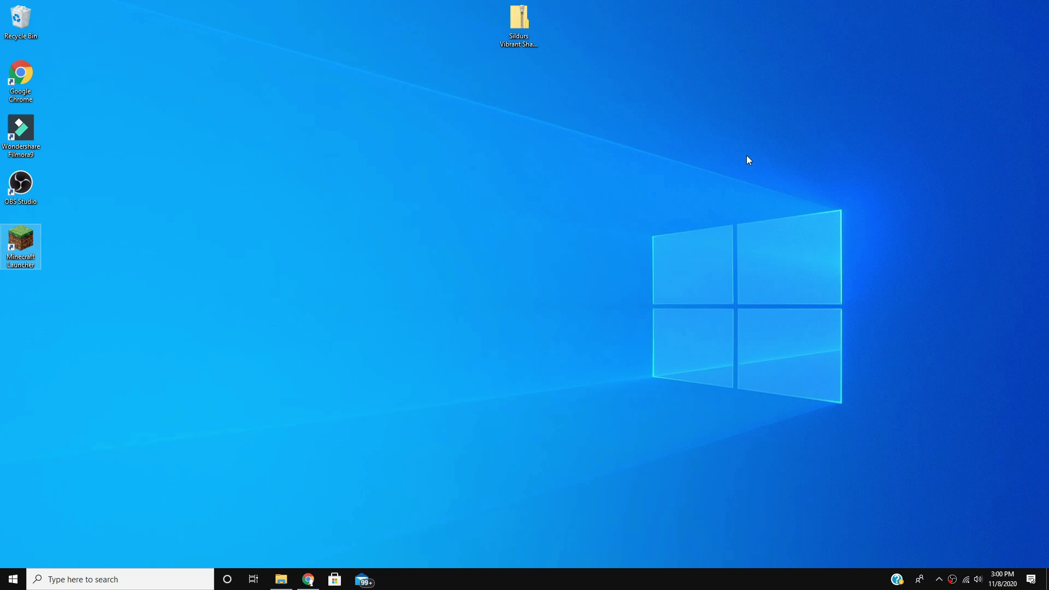
- Install OptiFine by running OptiFine_1.14.4_HD_U_F5 from the Downloads folder, and close the folder window
{"action": "left_click", "coordinate": [281, 579]}
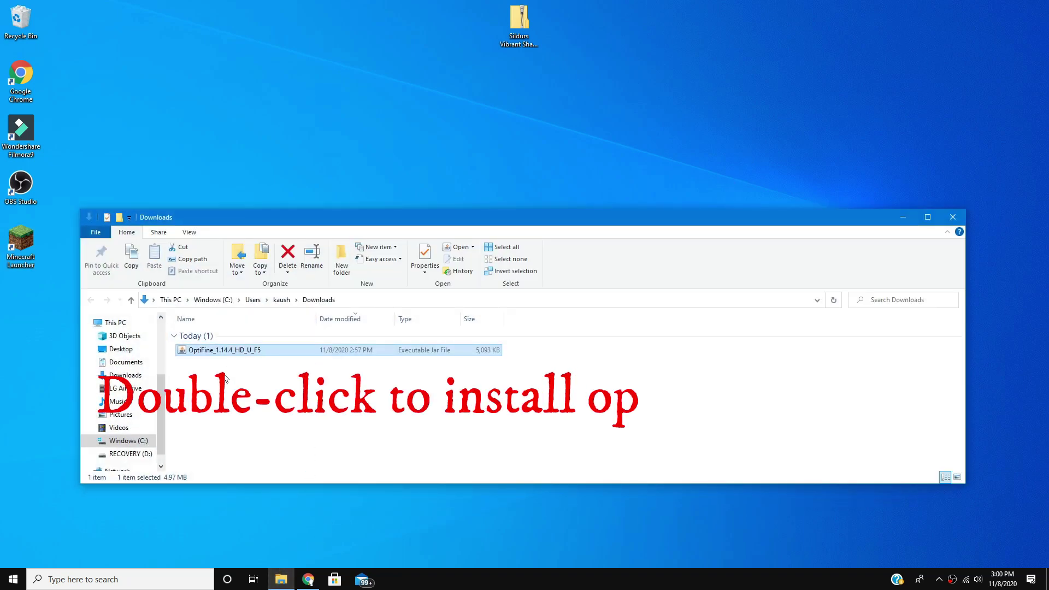
{"action": "double_click", "coordinate": [279, 351]}
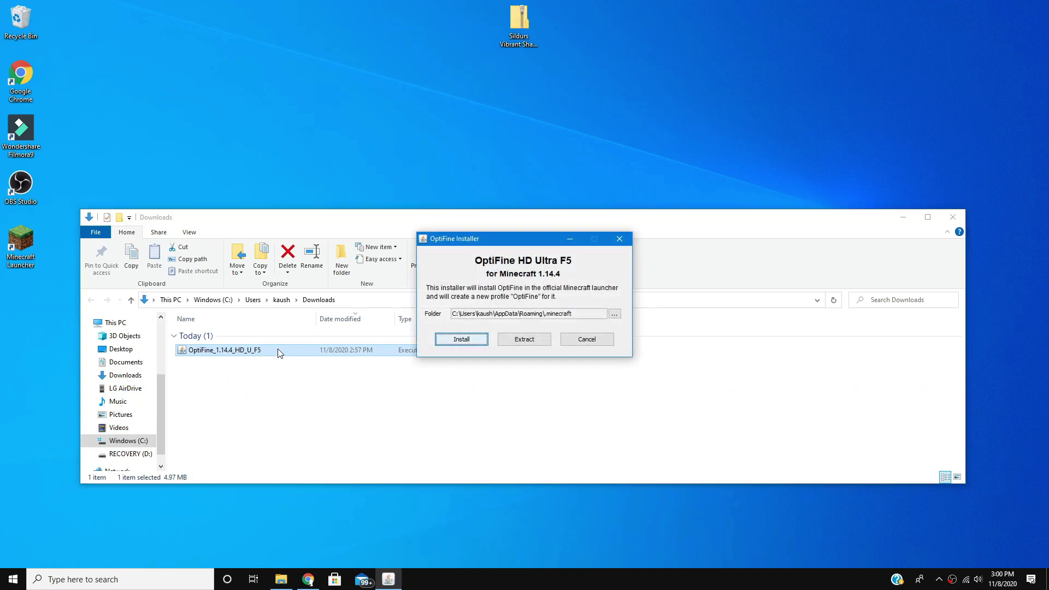
{"action": "left_click", "coordinate": [465, 342]}
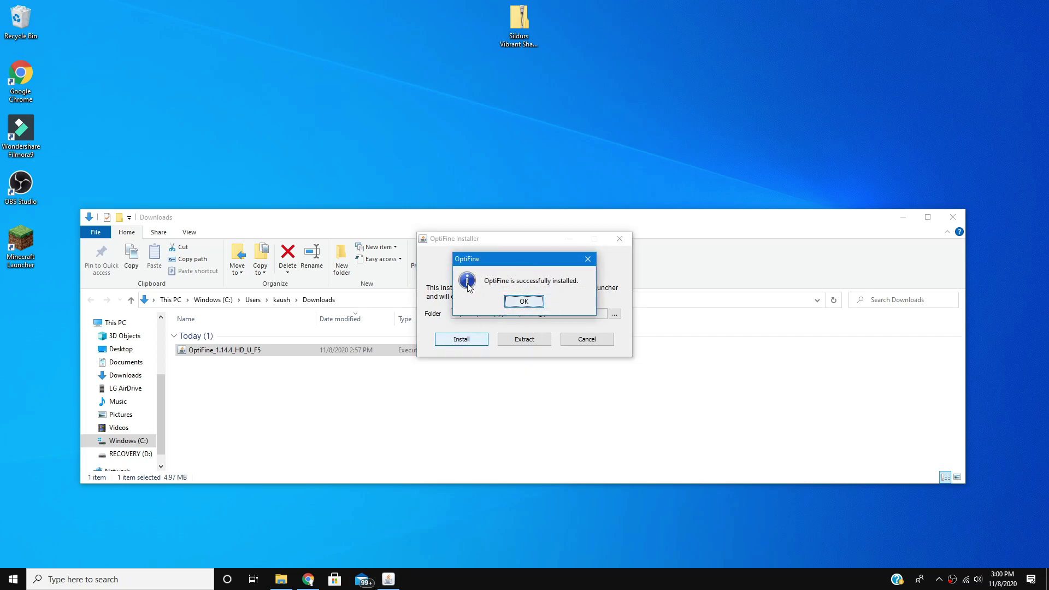
{"action": "left_click", "coordinate": [525, 302]}
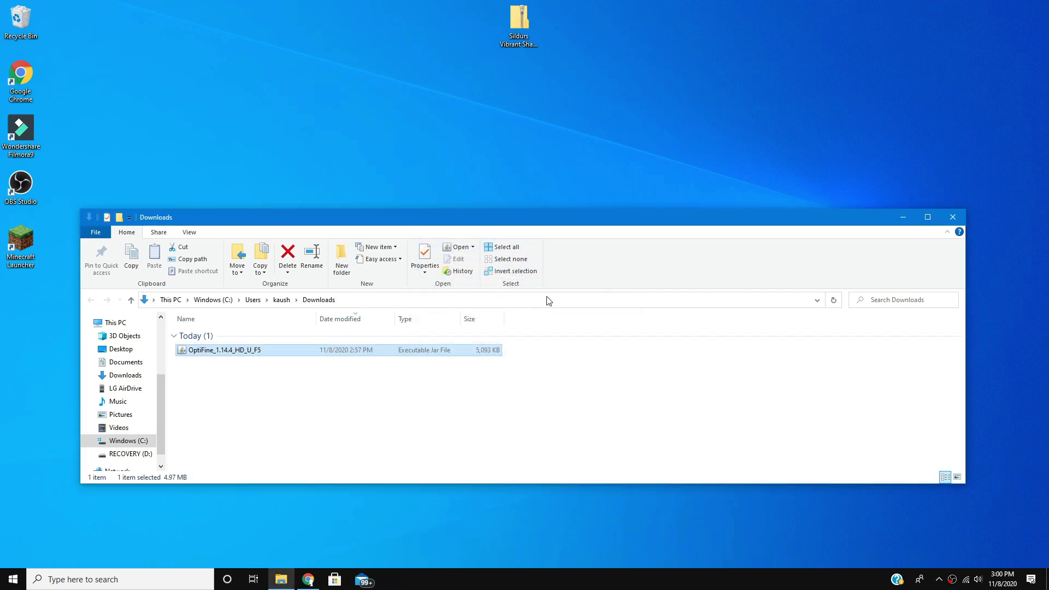
{"action": "left_click", "coordinate": [950, 226]}
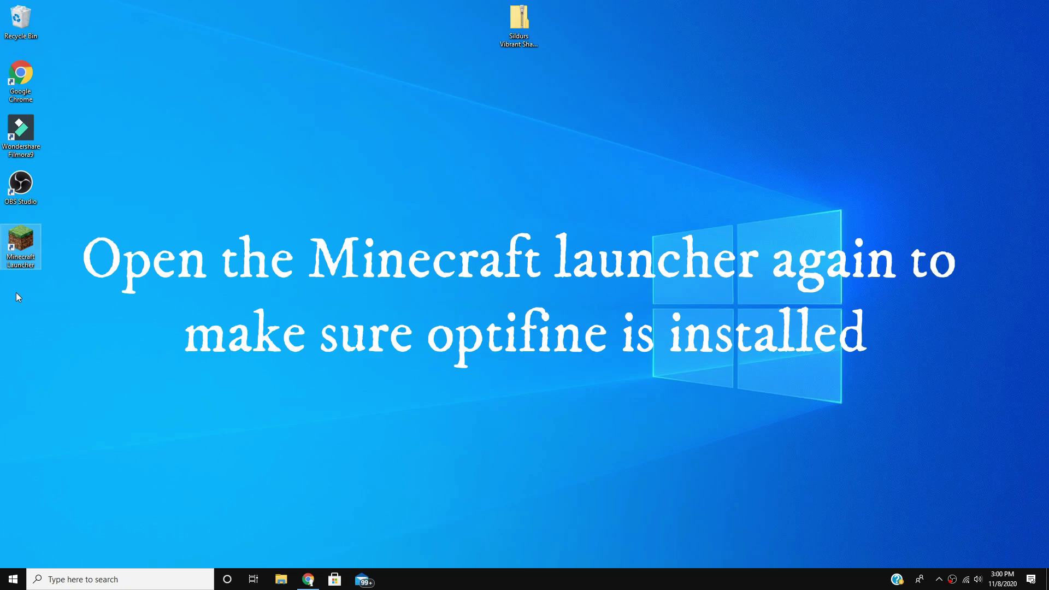
- Reopen the Minecraft Launcher, check its list of installations for OptiFine, and close the launcher
{"action": "double_click", "coordinate": [27, 250]}
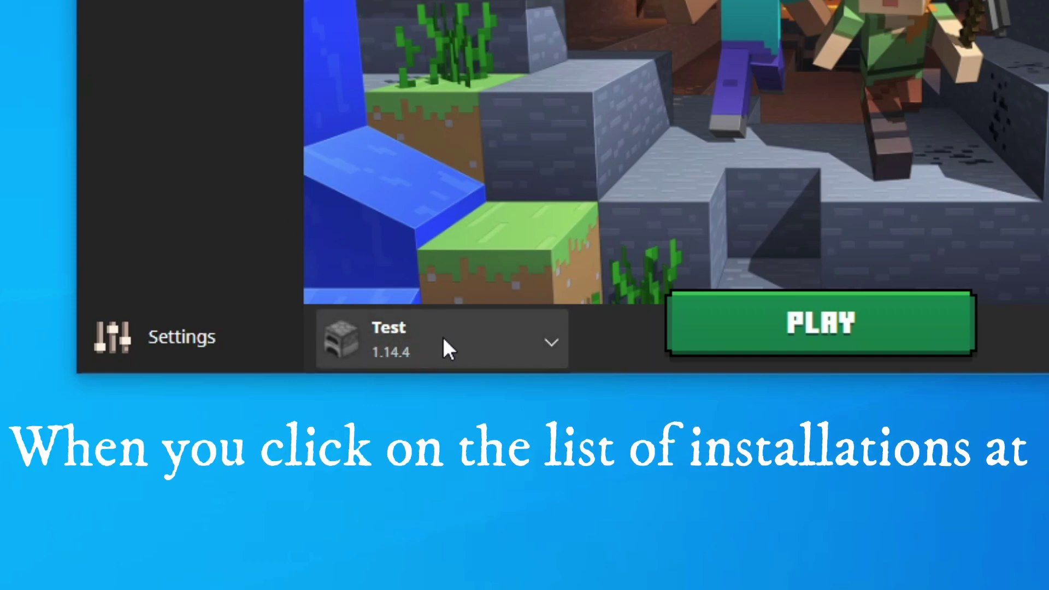
{"action": "left_click", "coordinate": [500, 350]}
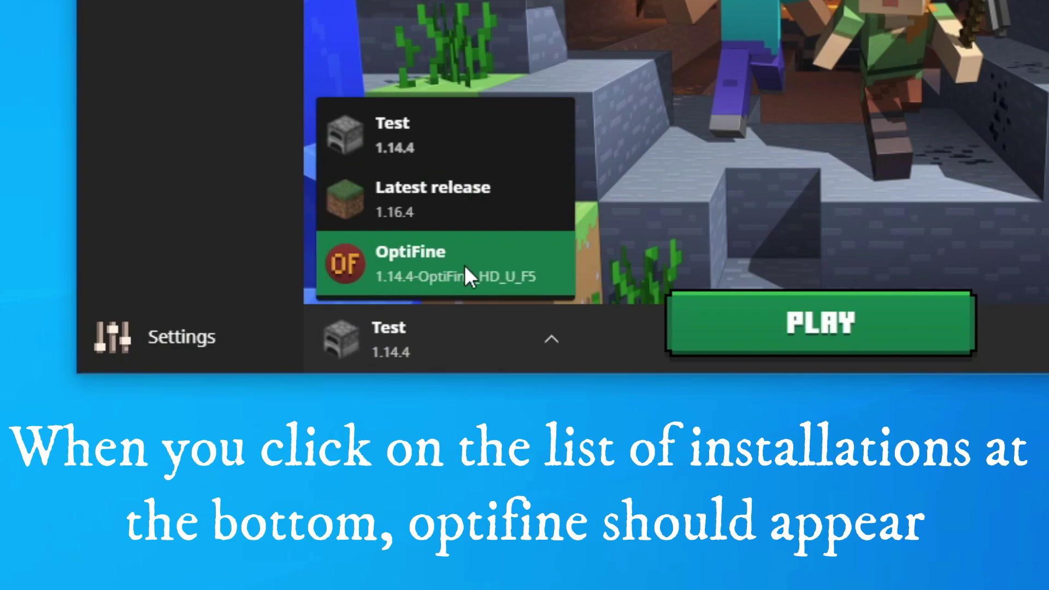
{"action": "left_click", "coordinate": [693, 245]}
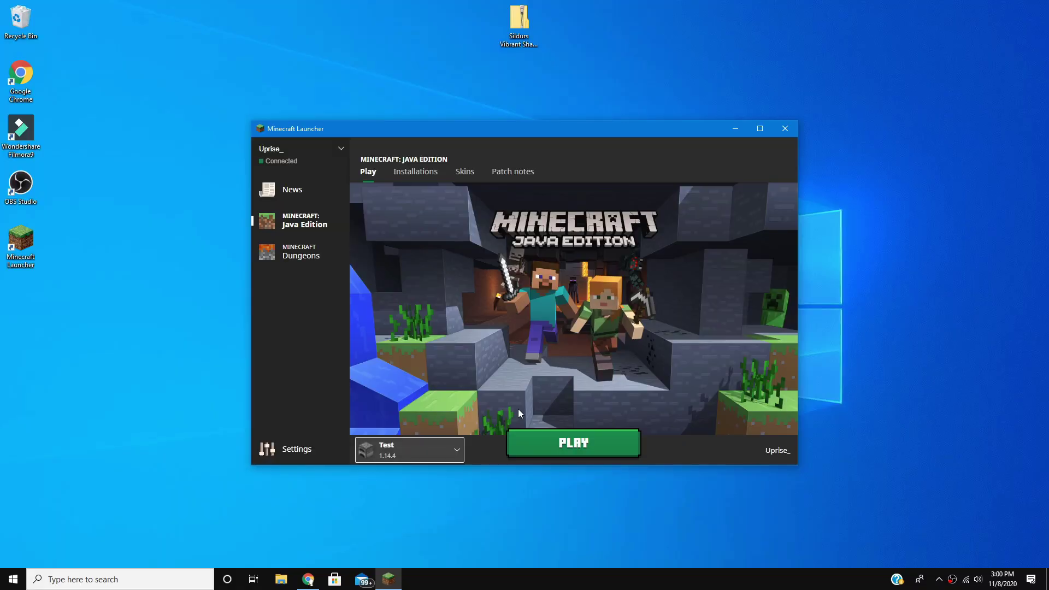
{"action": "left_click", "coordinate": [785, 129]}
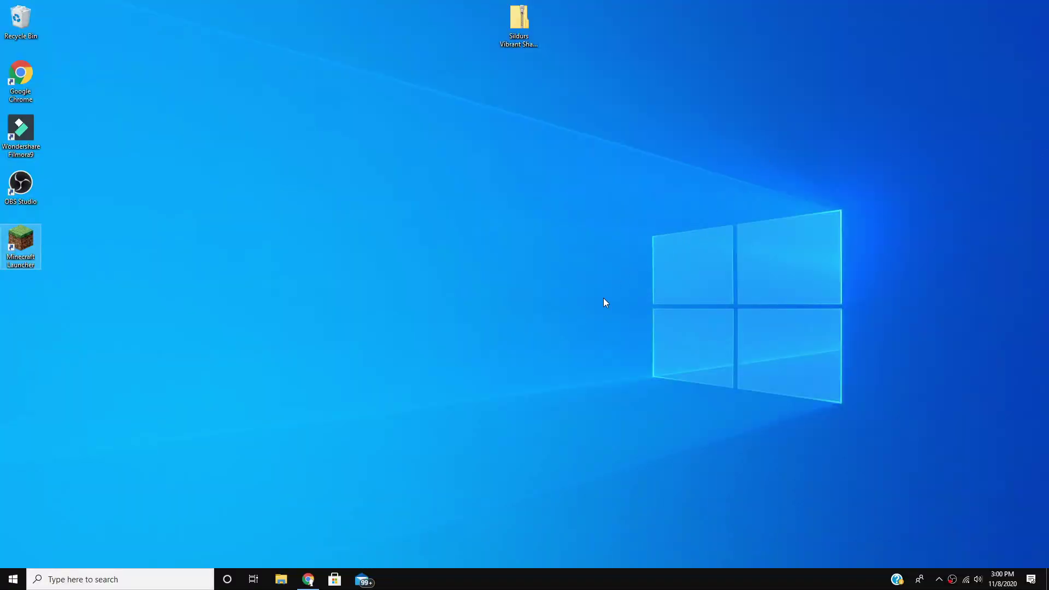
- Open a File Explorer window and go to the %appdata%\.minecraft folder
{"action": "left_click", "coordinate": [288, 578]}
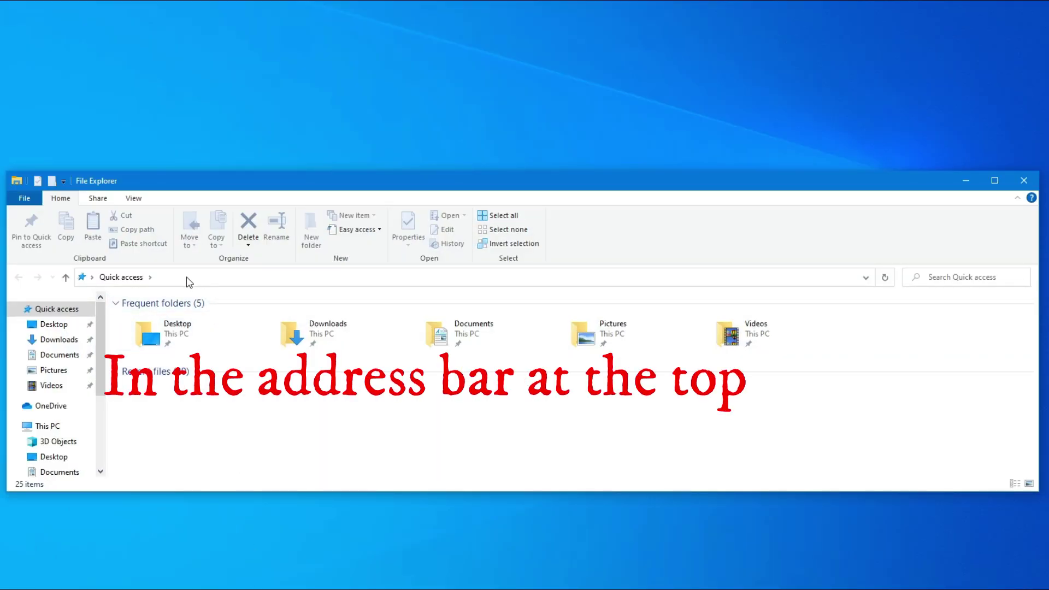
{"action": "left_click", "coordinate": [227, 276]}
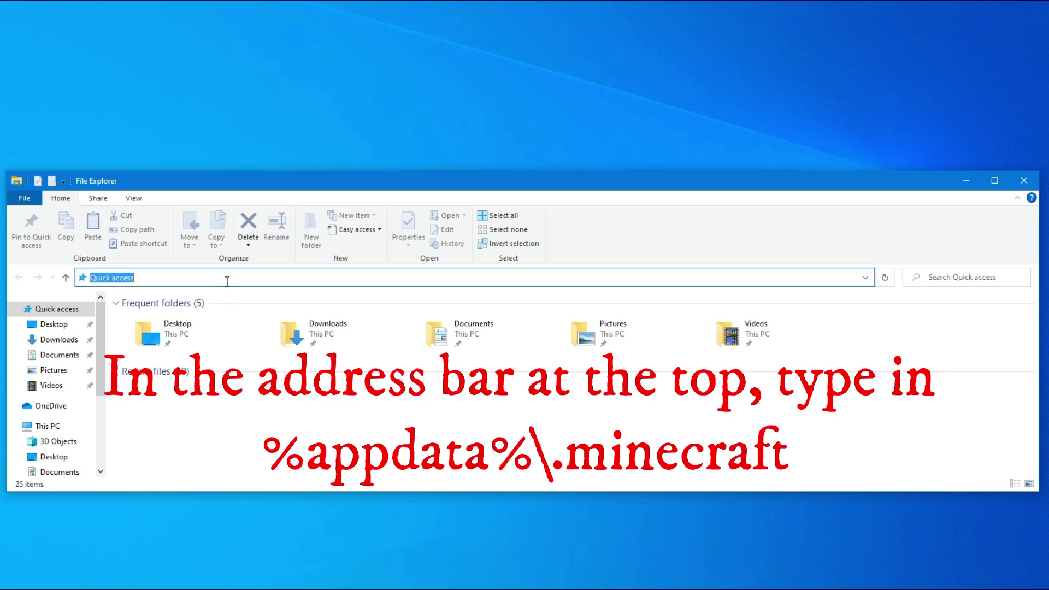
{"action": "type", "text": "%app"}
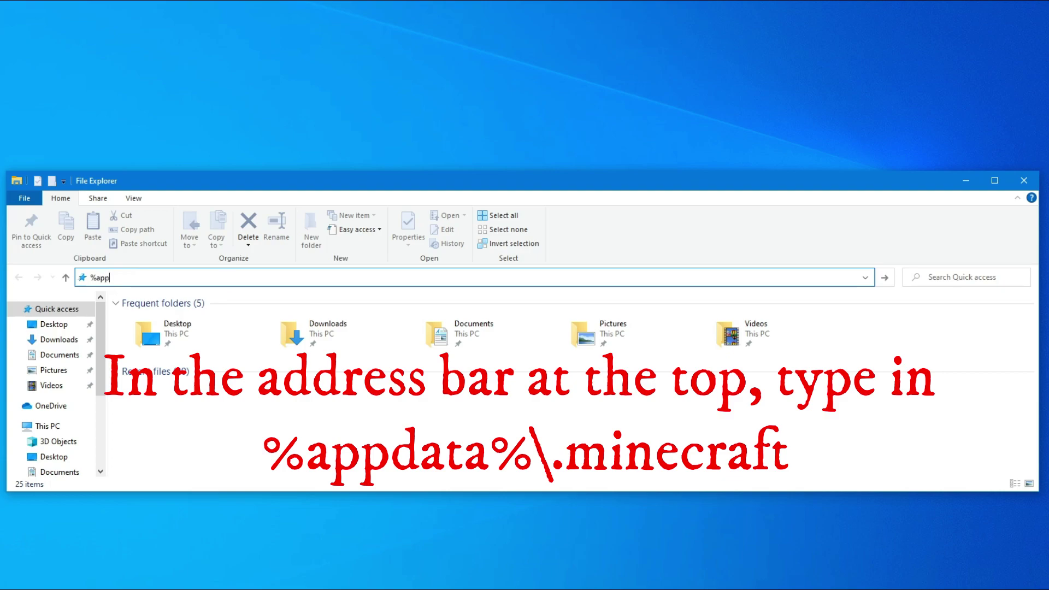
{"action": "type", "text": "data%\\"}
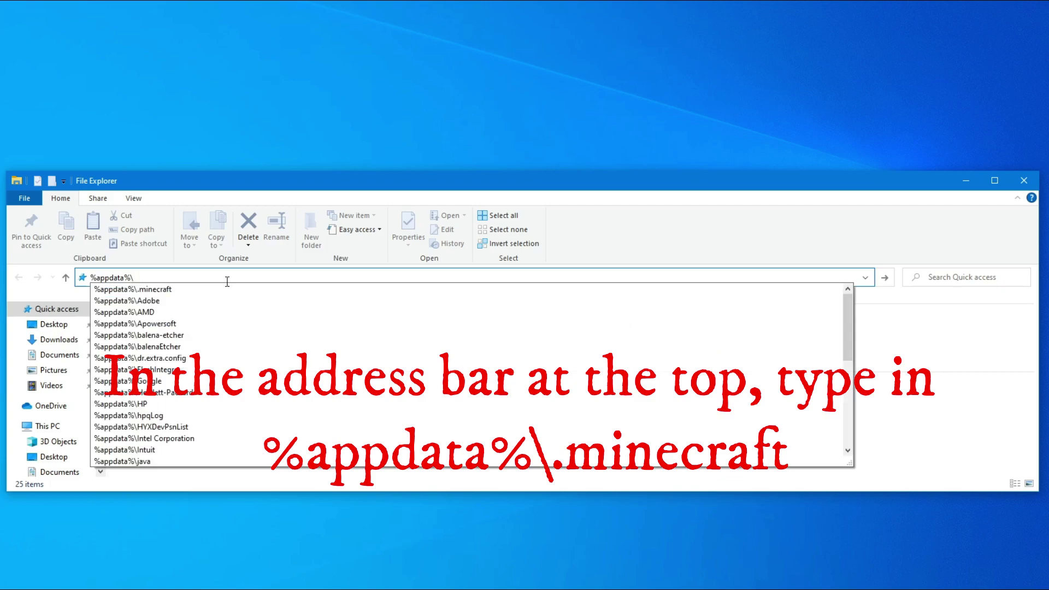
{"action": "type", "text": ".mine"}
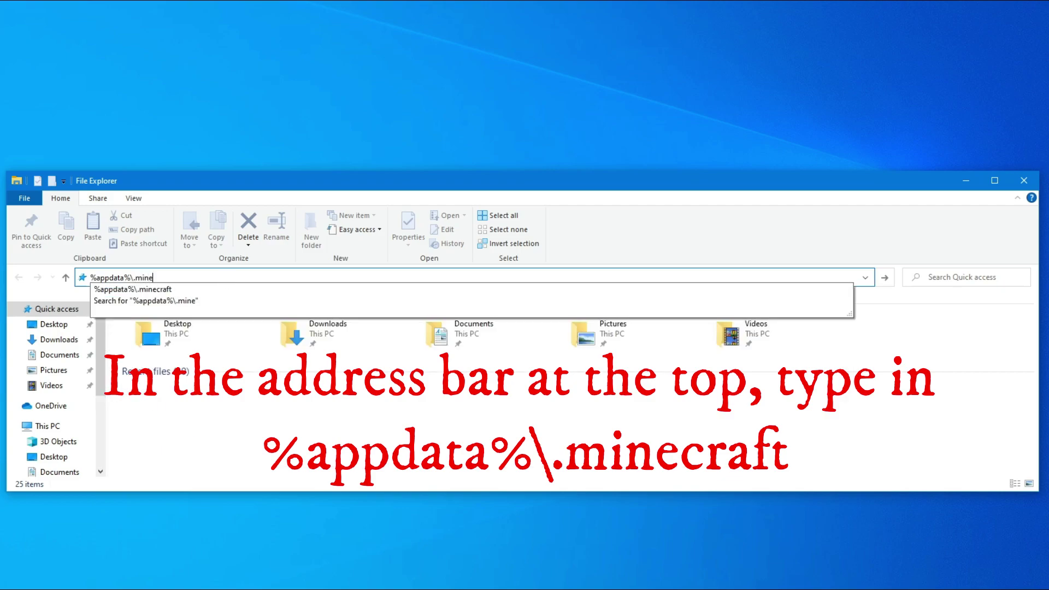
{"action": "type", "text": "crafy"}
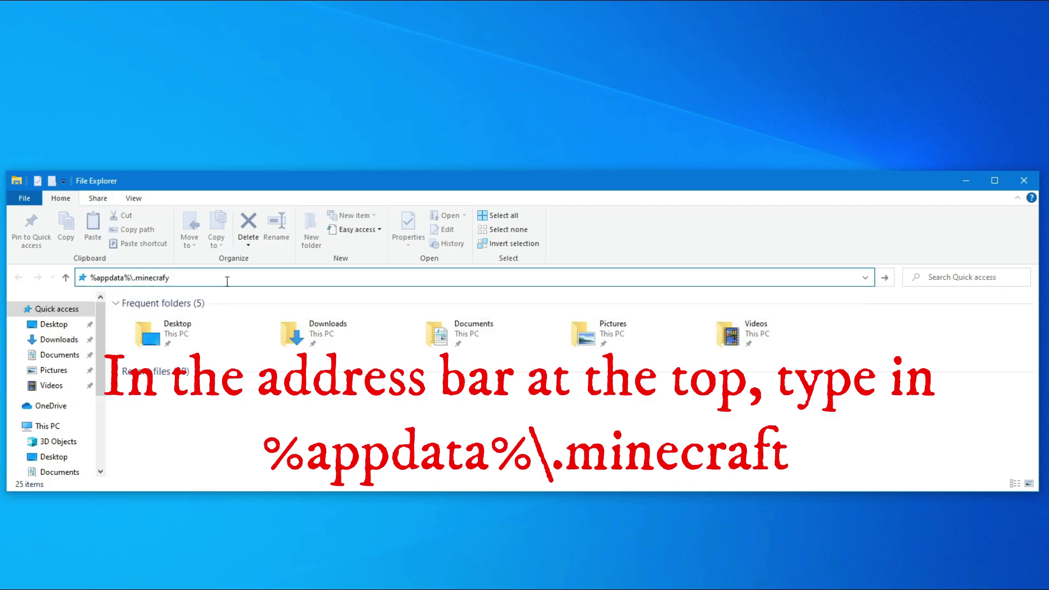
{"action": "key", "text": "BackSpace"}
{"action": "type", "text": "t"}
{"action": "key", "text": "Return"}
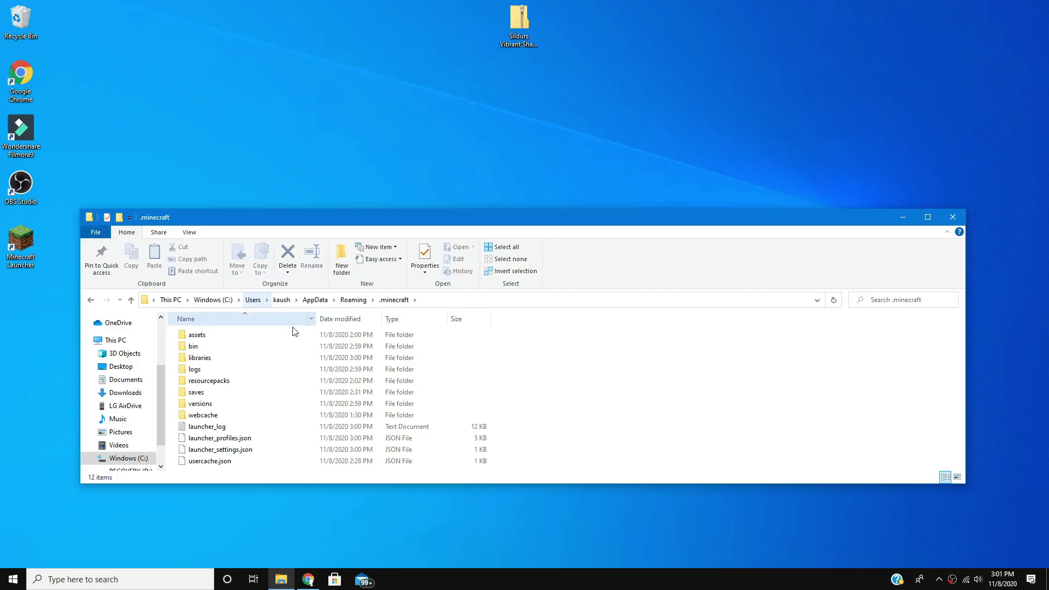
- Create a new folder named shaderpacks inside the .minecraft folder
{"action": "right_click", "coordinate": [632, 366]}
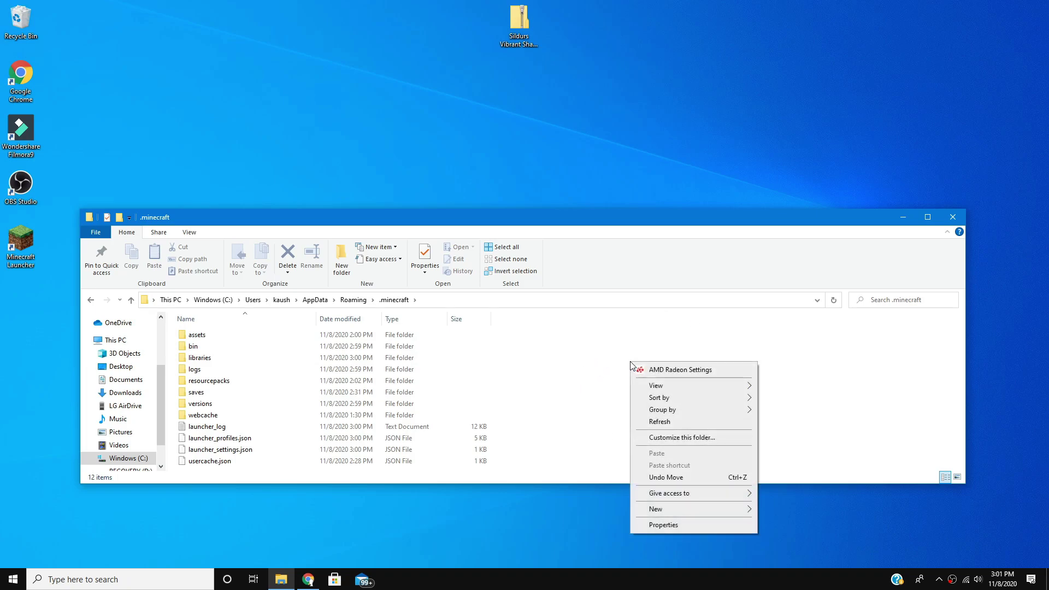
{"action": "mouse_move", "coordinate": [660, 511]}
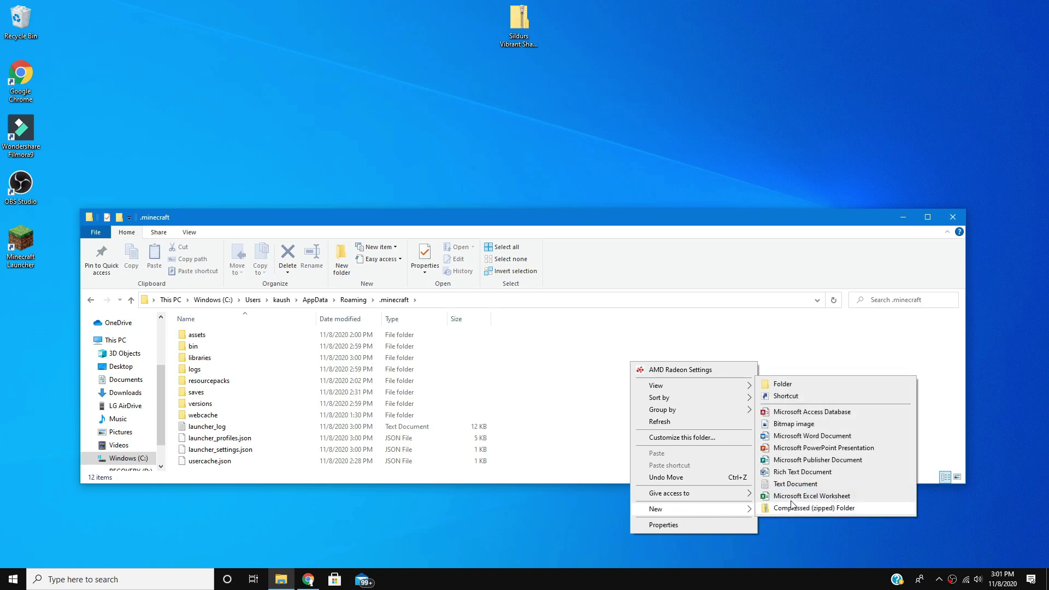
{"action": "left_click", "coordinate": [844, 387]}
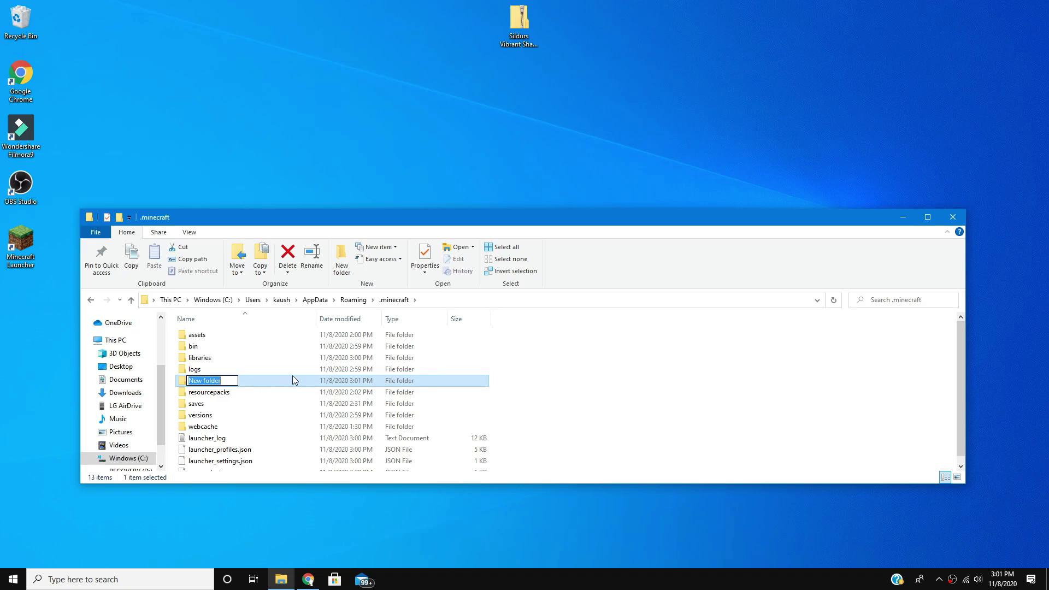
{"action": "type", "text": "shaderpacks"}
{"action": "key", "text": "Return"}
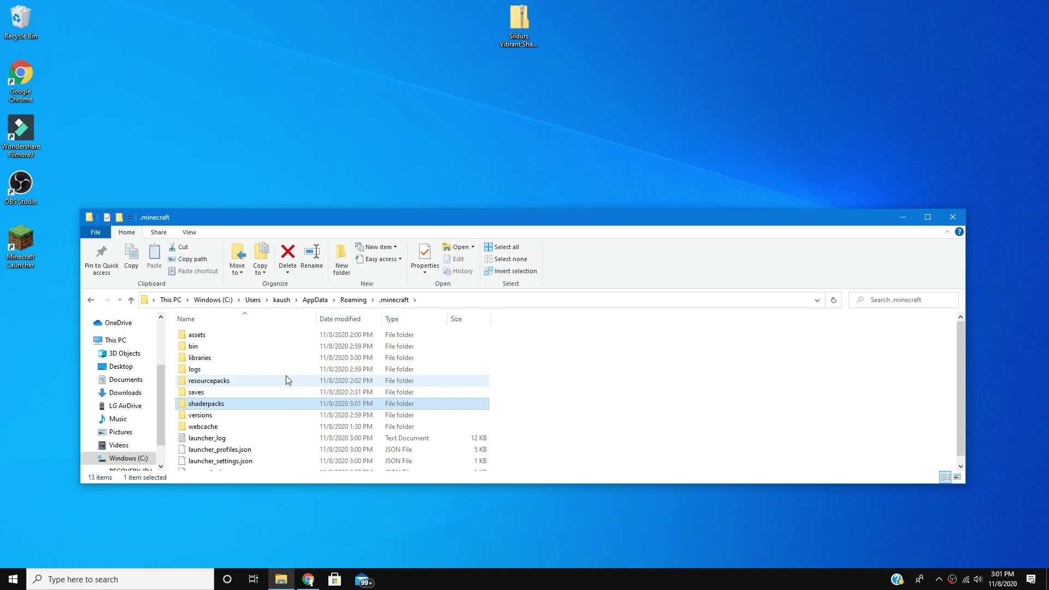
- Move the Sildurs Vibrant Shaders zip from the desktop into the shaderpacks folder and close the folder window
{"action": "double_click", "coordinate": [271, 404]}
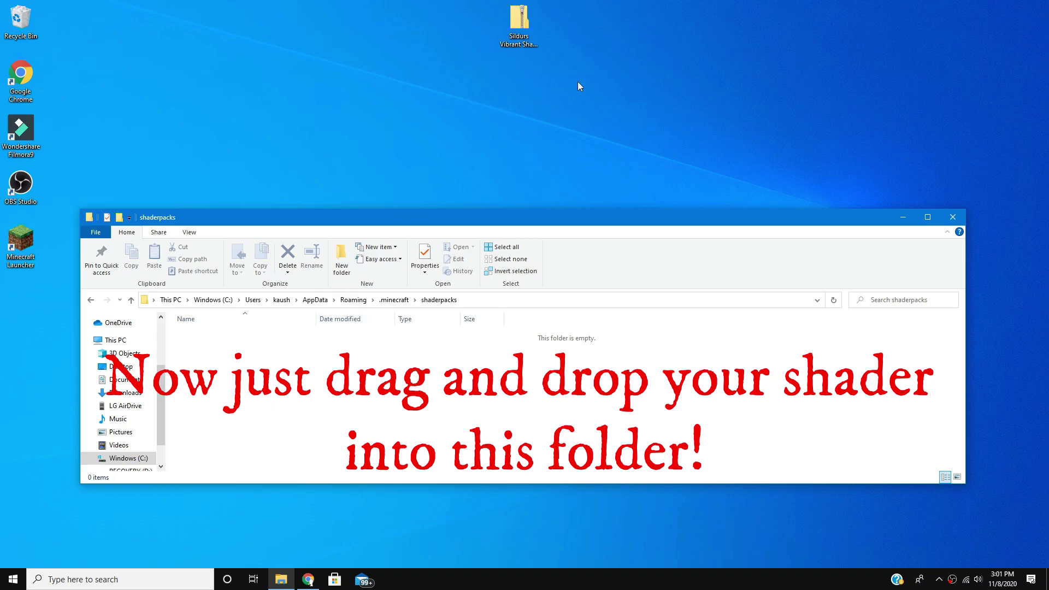
{"action": "left_click_drag", "start_coordinate": [522, 19], "coordinate": [329, 386]}
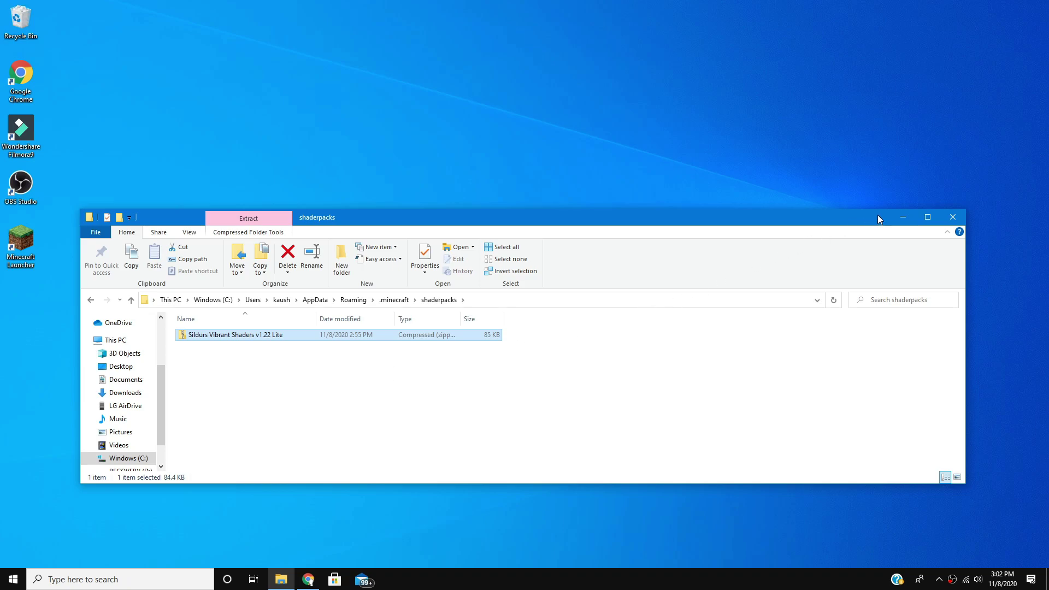
{"action": "left_click", "coordinate": [945, 217]}
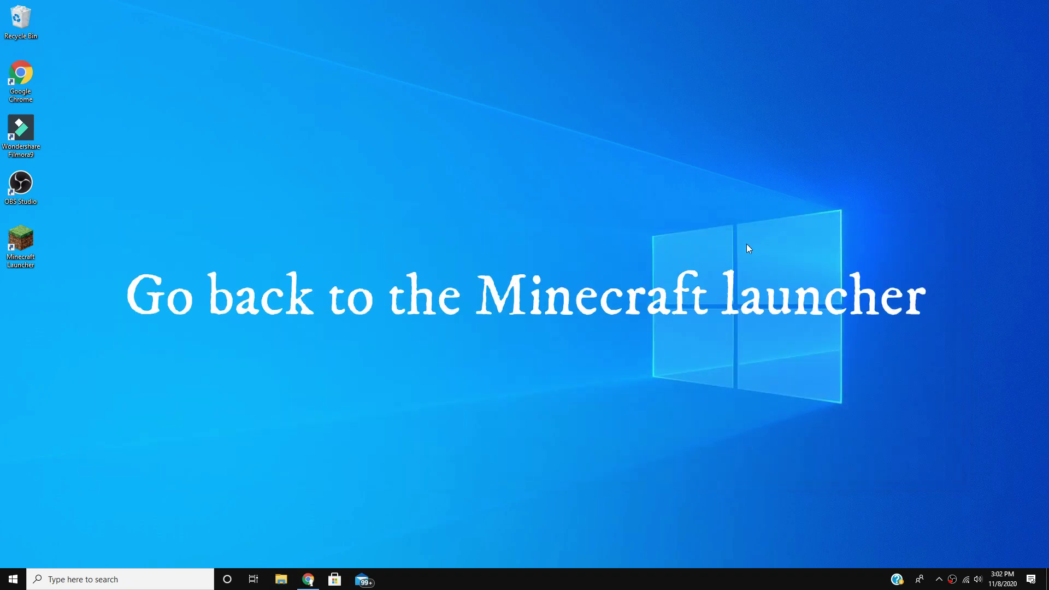
- Start the game from the Minecraft Launcher with the OptiFine 1.14.4-OptiFine_HD_U_F5 installation and maximize the game window
{"action": "double_click", "coordinate": [20, 252]}
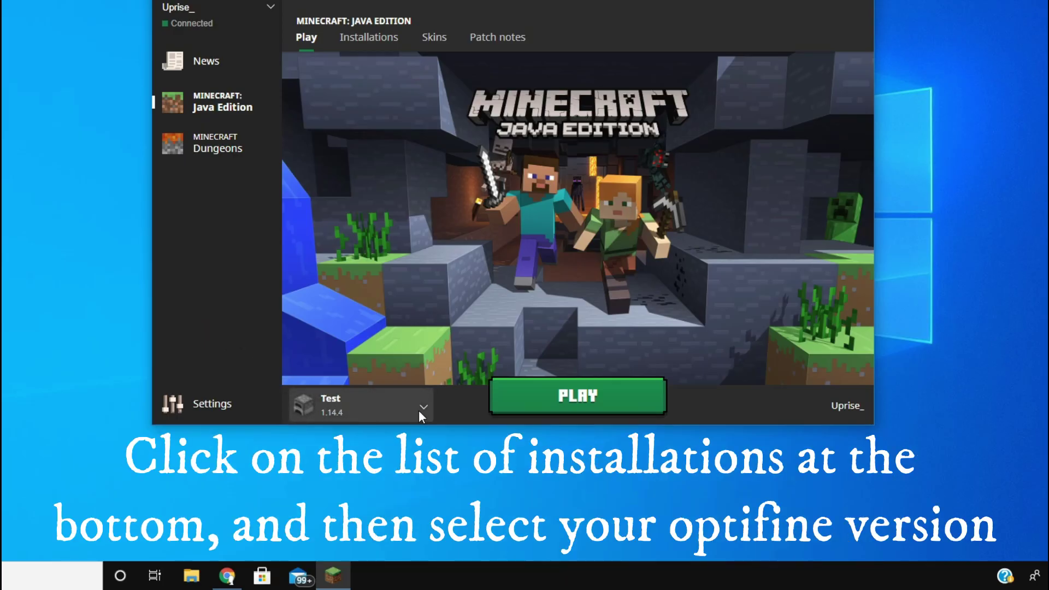
{"action": "left_click", "coordinate": [392, 405]}
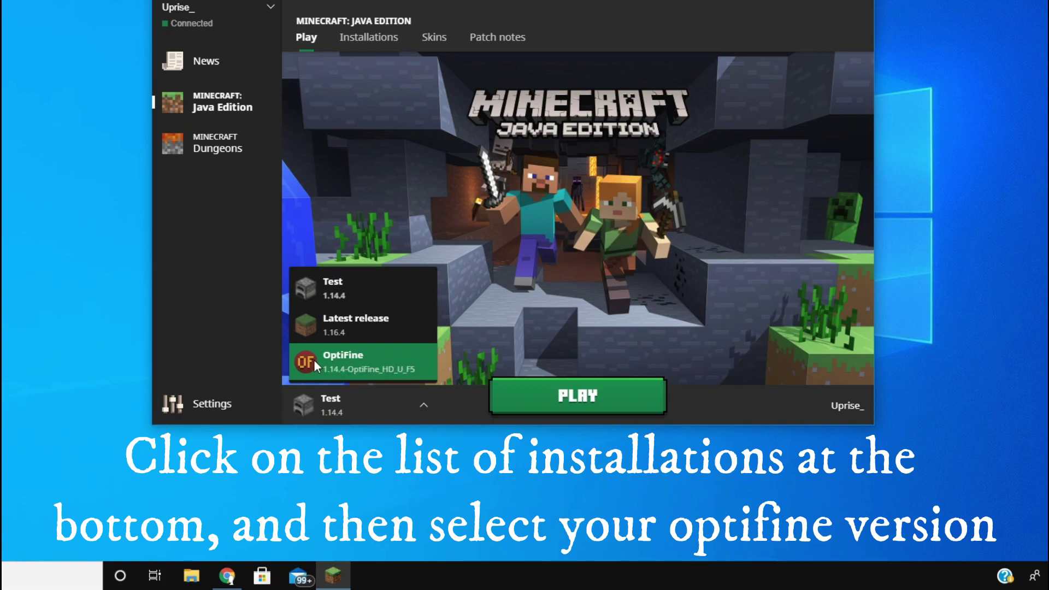
{"action": "left_click", "coordinate": [364, 361]}
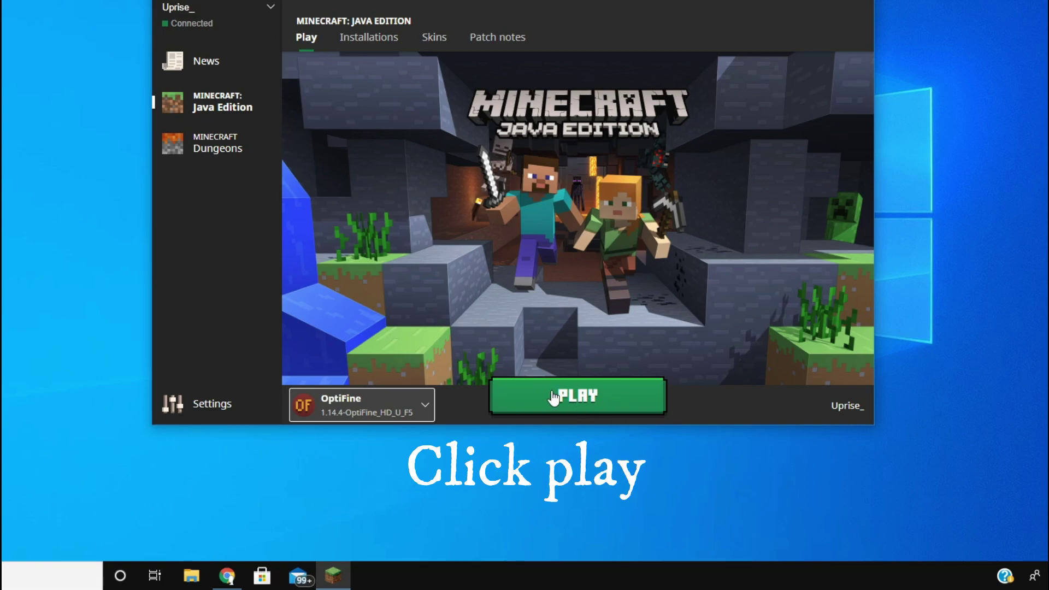
{"action": "left_click", "coordinate": [593, 396]}
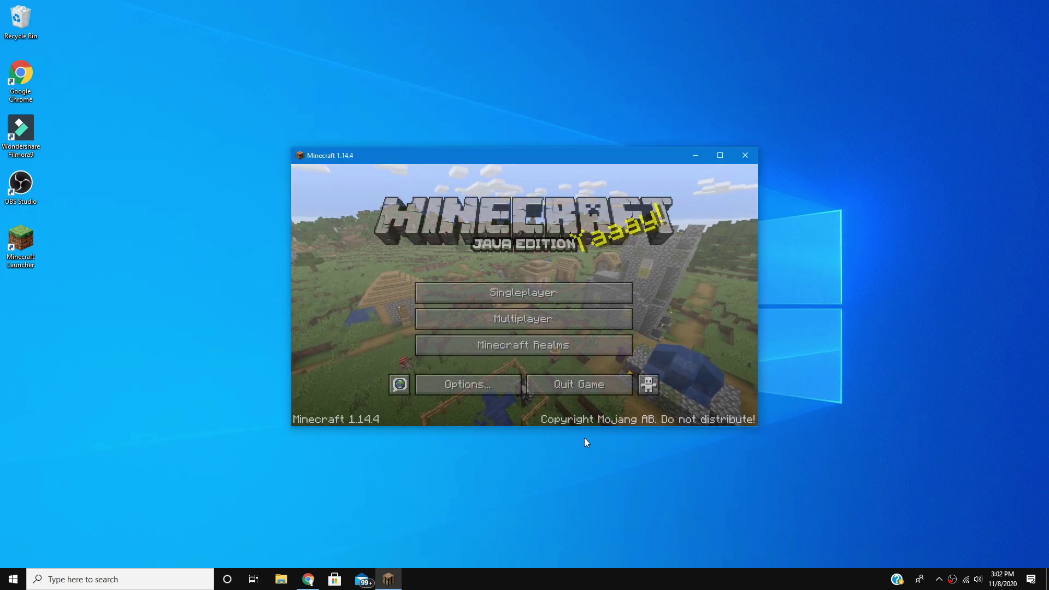
{"action": "left_click", "coordinate": [720, 156]}
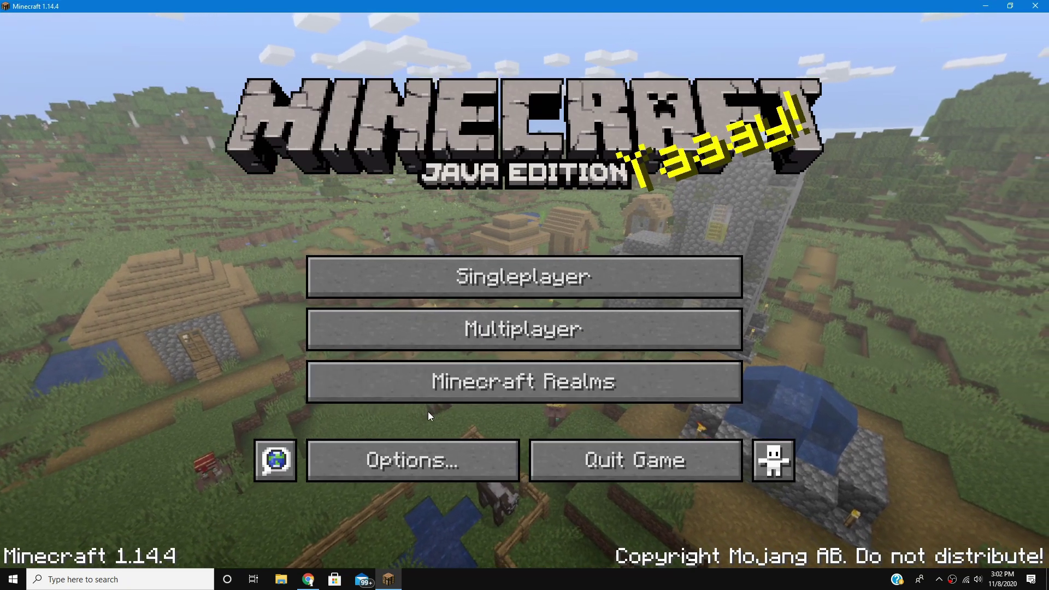
- Activate Sildurs Vibrant Shaders v1.22 Lite.zip in the shader video settings and return to the title screen
{"action": "left_click", "coordinate": [446, 459]}
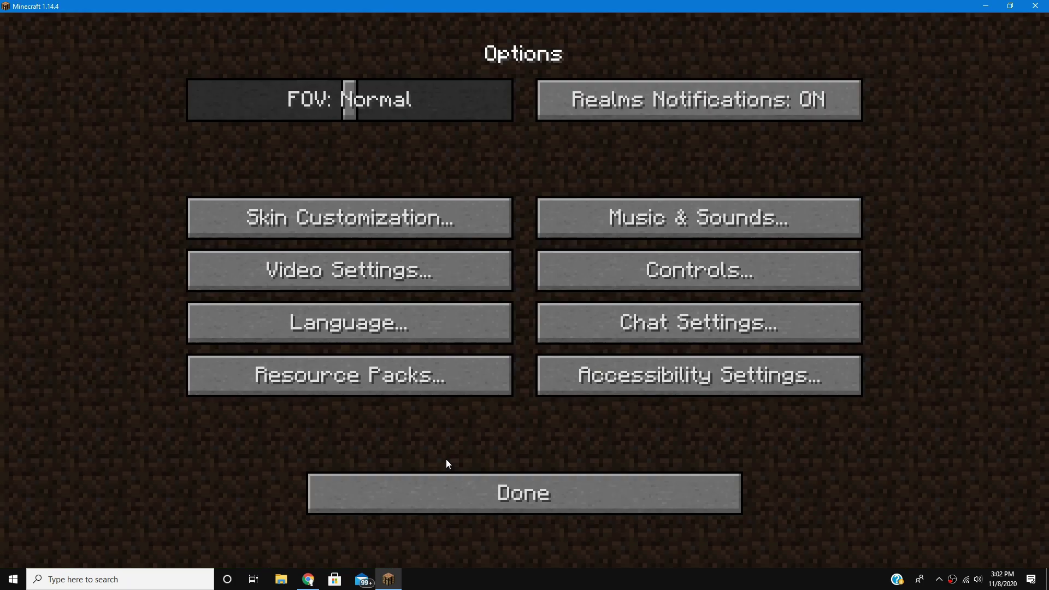
{"action": "left_click", "coordinate": [302, 275]}
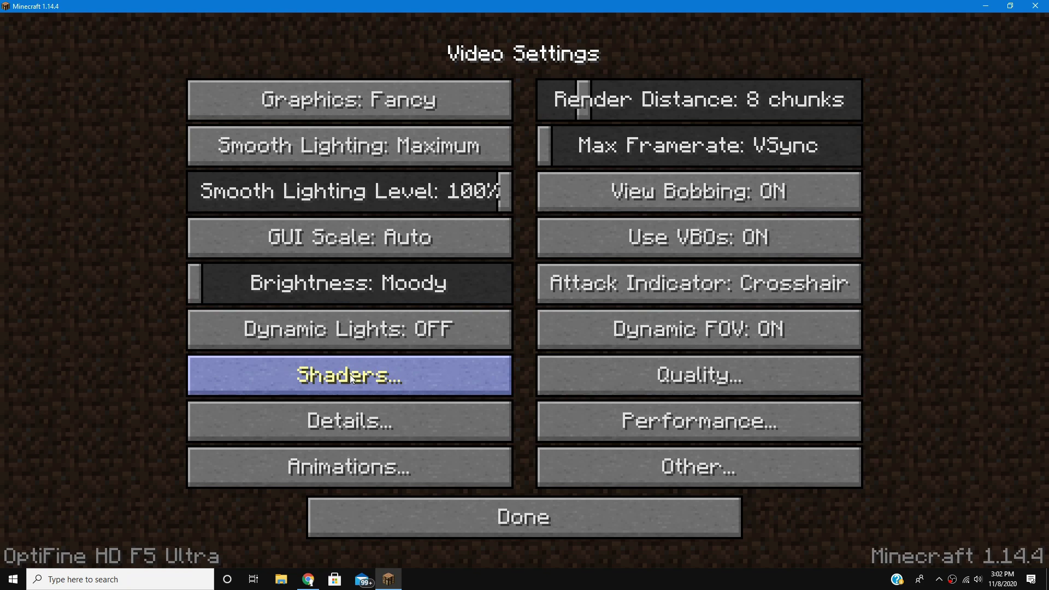
{"action": "left_click", "coordinate": [349, 375]}
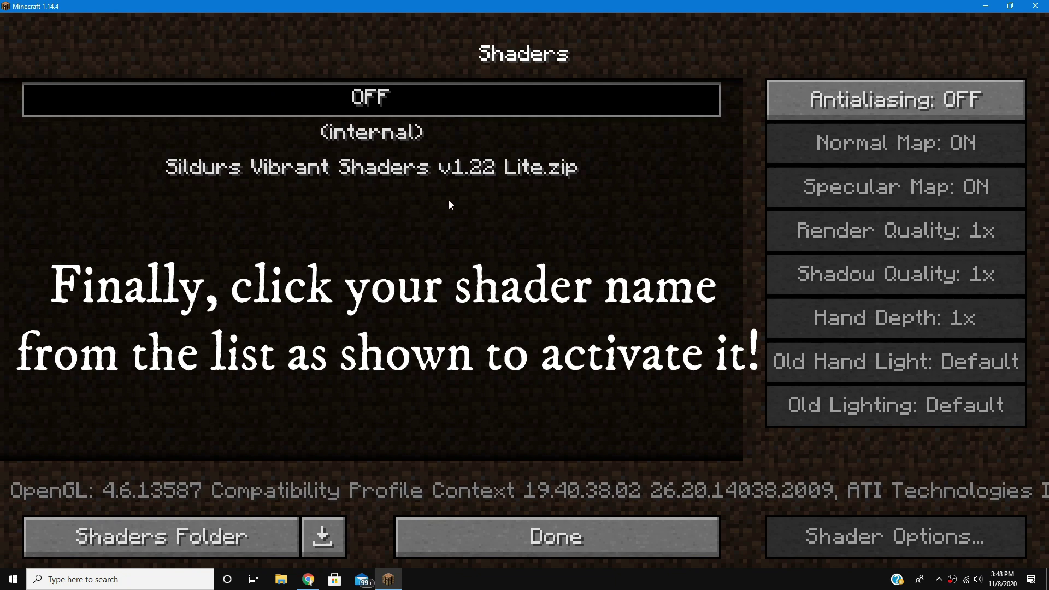
{"action": "left_click", "coordinate": [391, 172]}
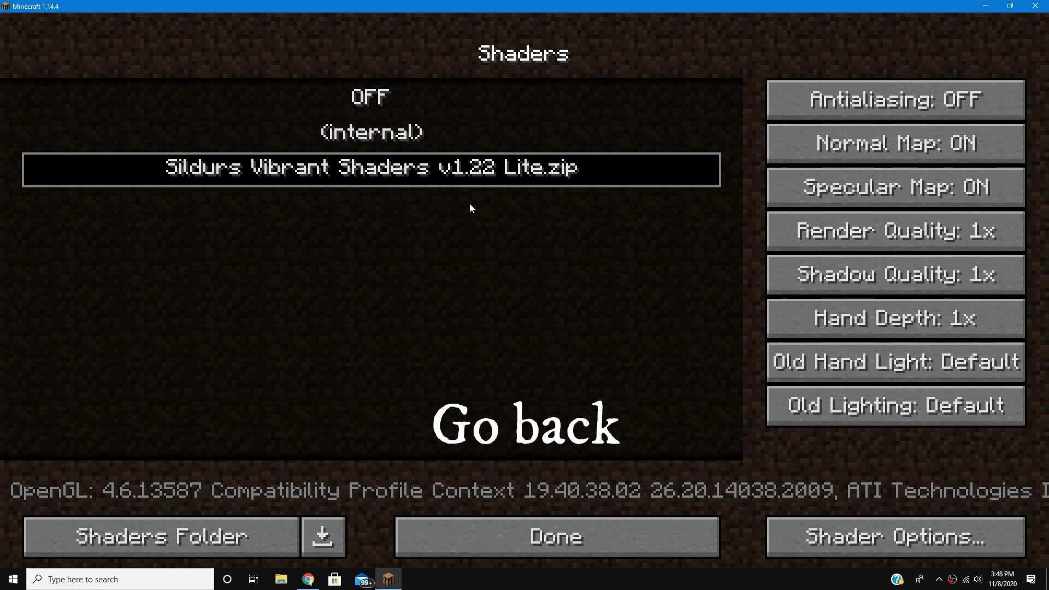
{"action": "left_click", "coordinate": [524, 536]}
{"action": "left_click", "coordinate": [524, 536]}
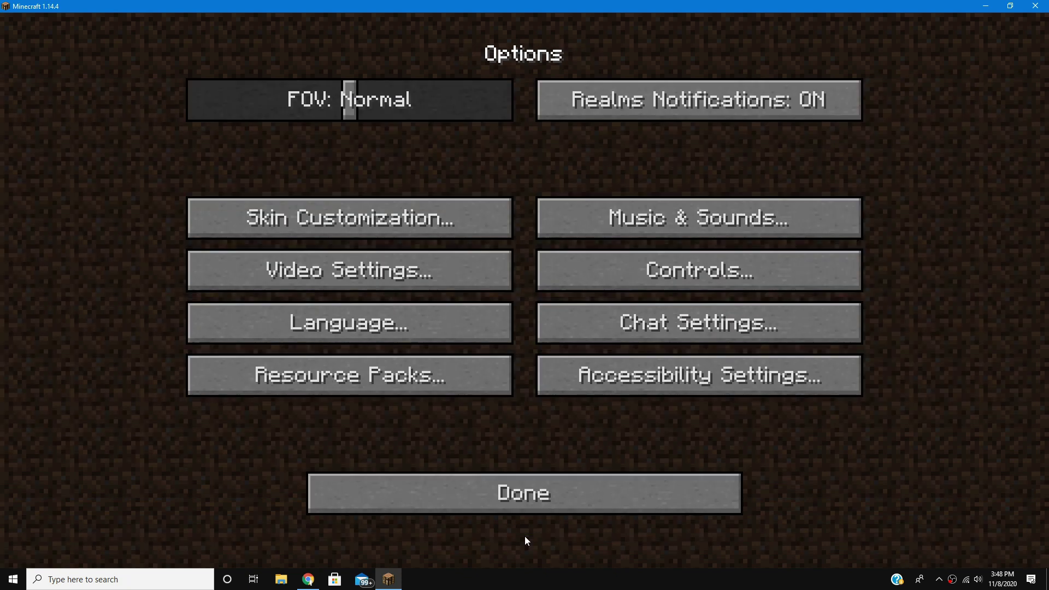
{"action": "left_click", "coordinate": [526, 496]}
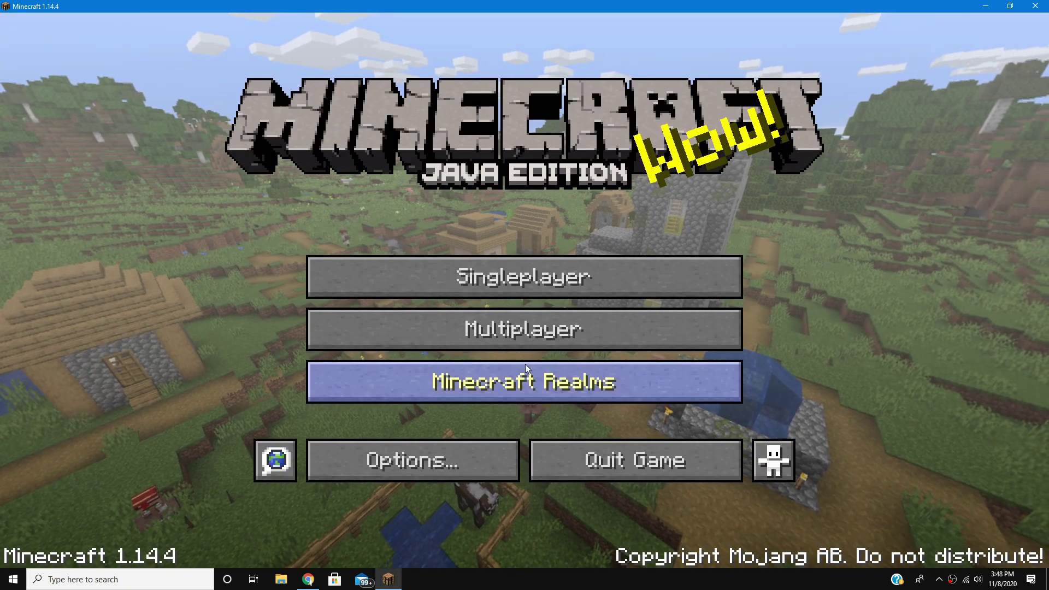
- Create a singleplayer world named Test in Creative mode to check the shader, and leave it for the title screen
{"action": "left_click", "coordinate": [524, 276]}
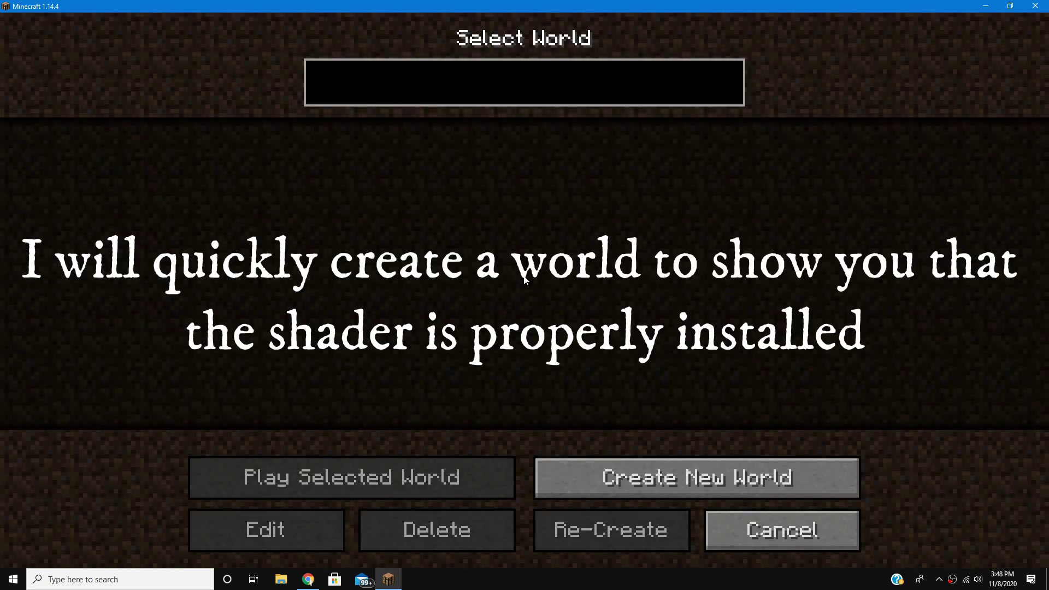
{"action": "left_click", "coordinate": [704, 483]}
{"action": "left_click", "coordinate": [553, 169]}
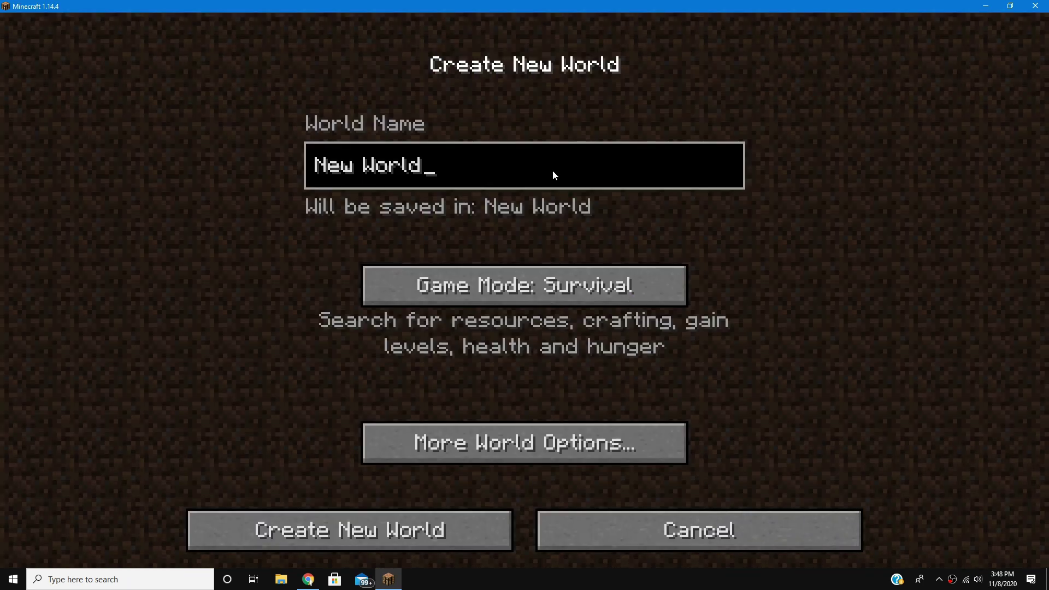
{"action": "key", "text": "ctrl+a"}
{"action": "key", "text": "BackSpace"}
{"action": "type", "text": "Test"}
{"action": "left_click", "coordinate": [464, 297]}
{"action": "left_click", "coordinate": [315, 527]}
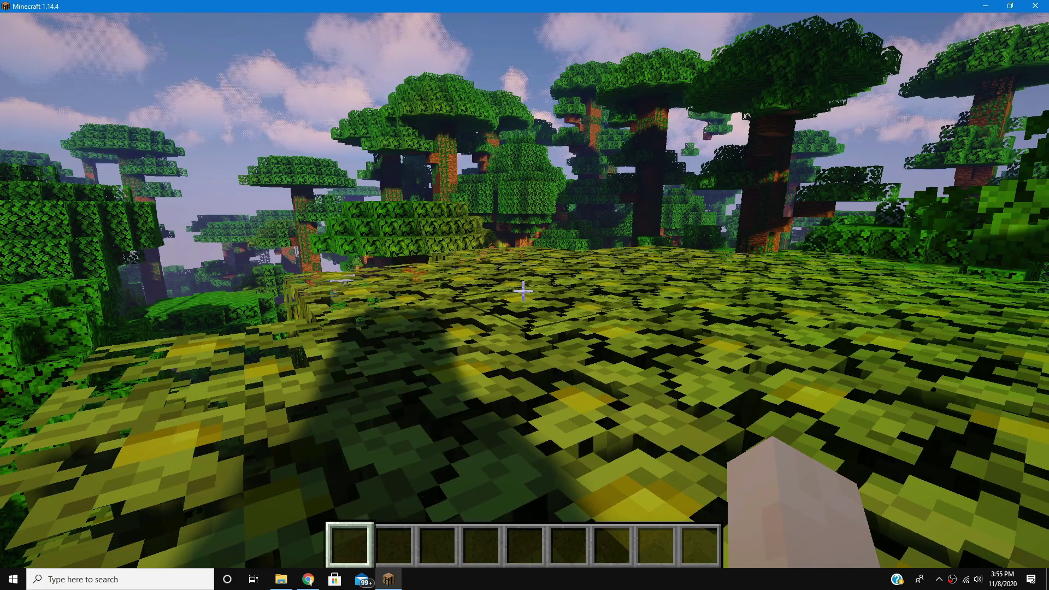
{"action": "key", "text": "Escape"}
{"action": "left_click", "coordinate": [489, 396]}
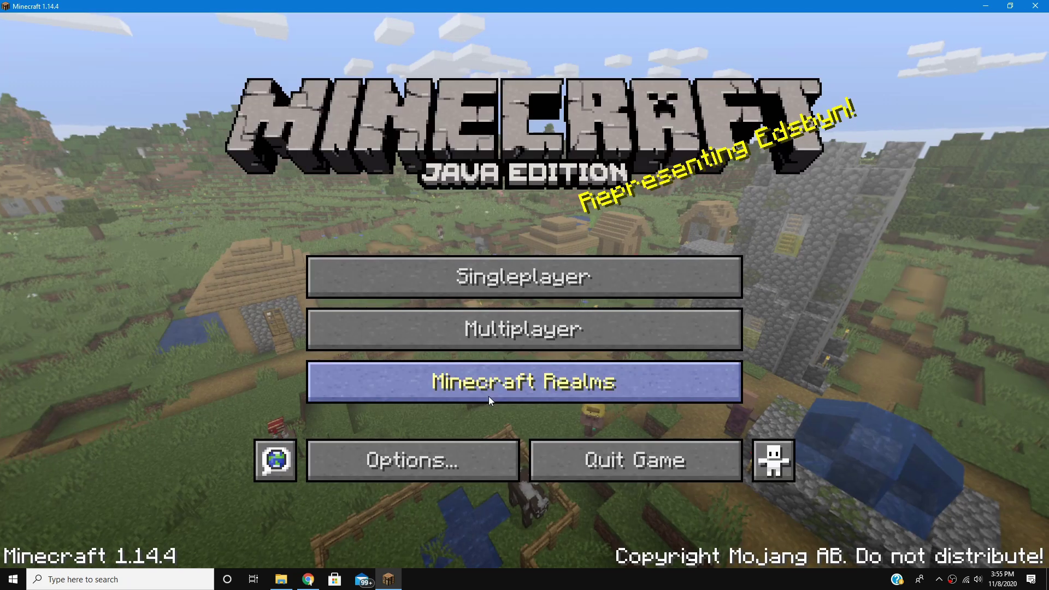